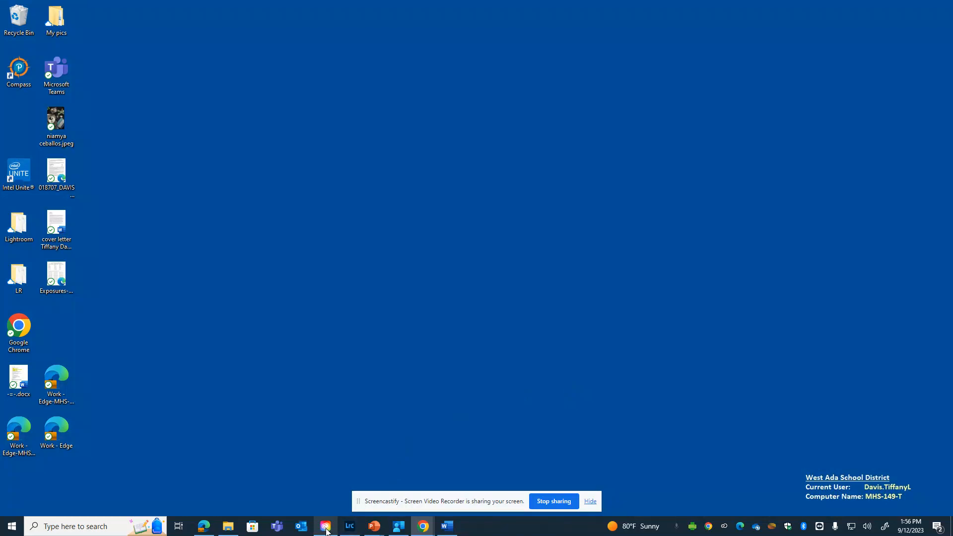
# Search the web for 'adobe portfolio' in the browser, then minimize the browser
pyautogui.moveTo(329, 532)
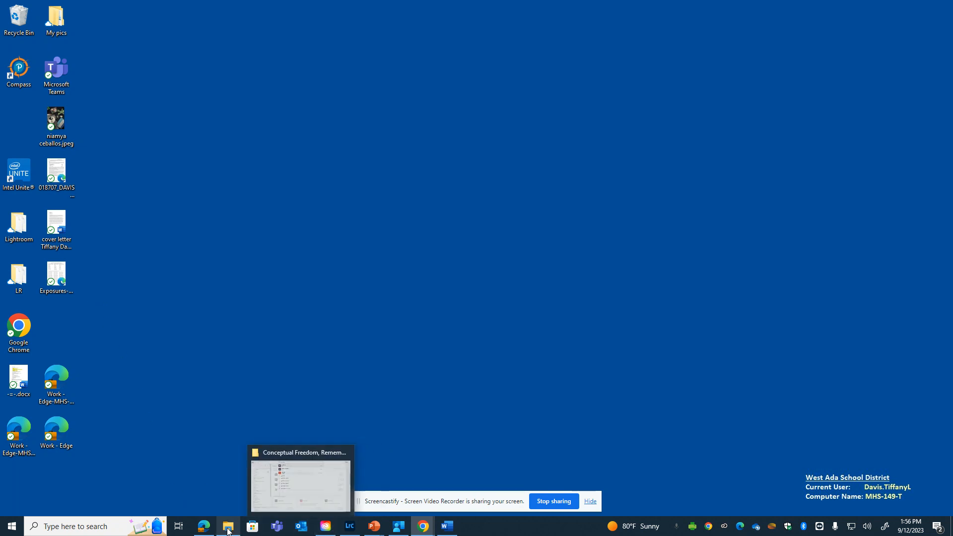
pyautogui.click(207, 530)
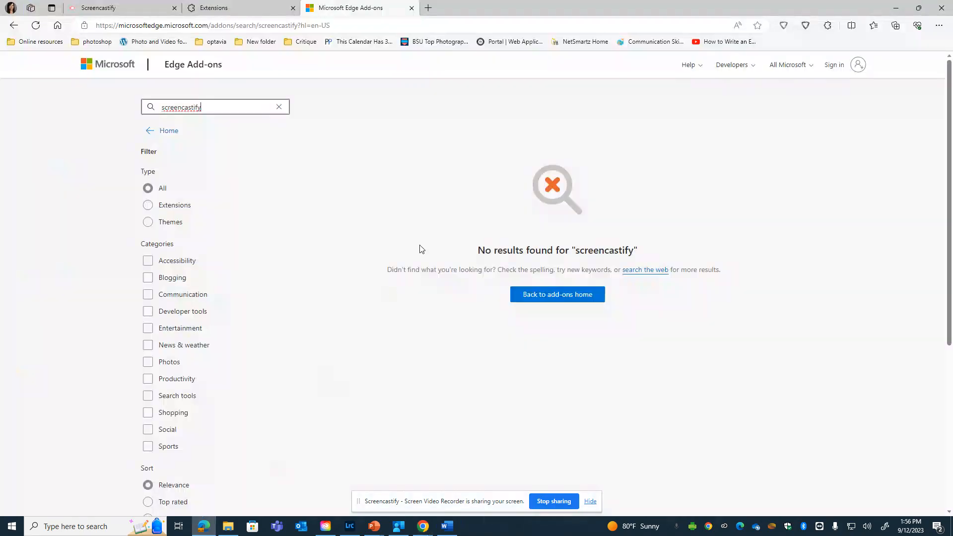
pyautogui.click(272, 32)
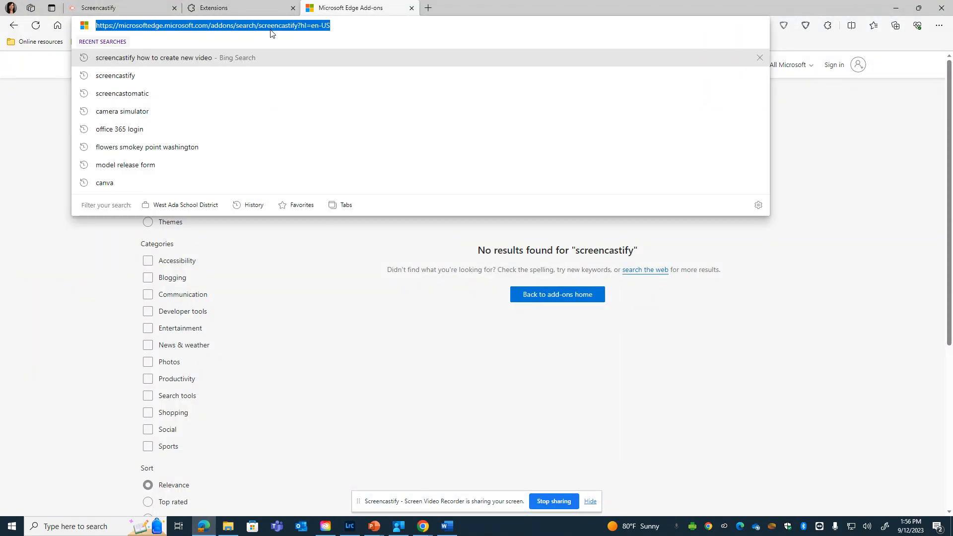
pyautogui.write('adobe portfo')
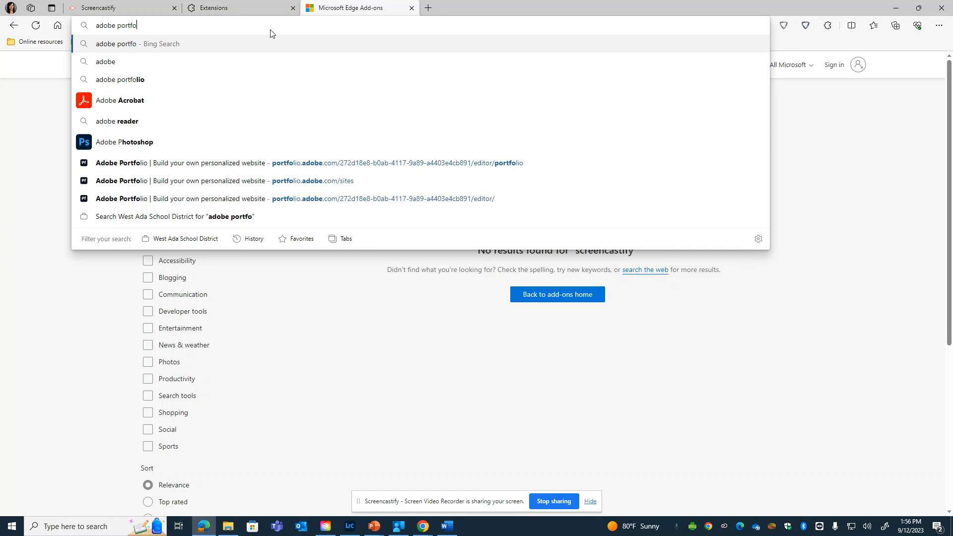
pyautogui.write('lio')
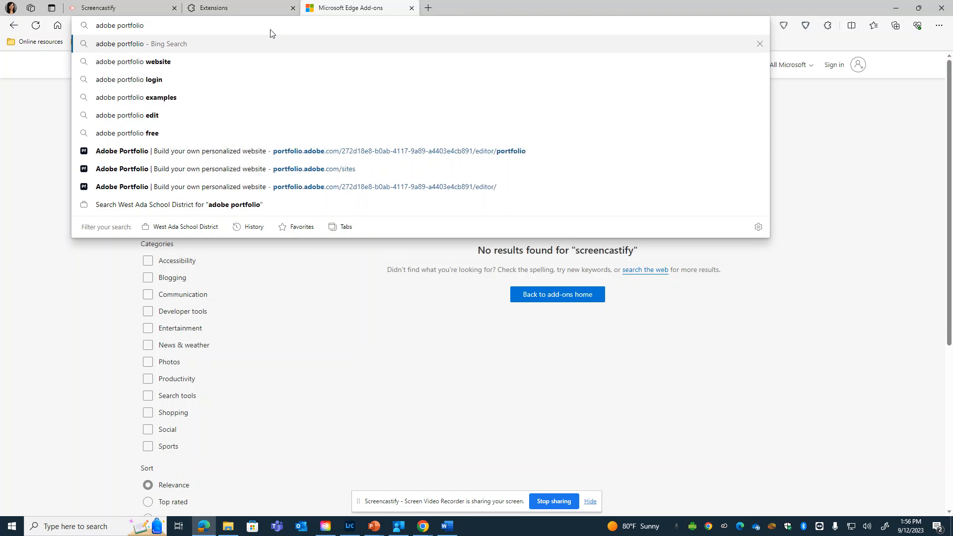
pyautogui.click(897, 10)
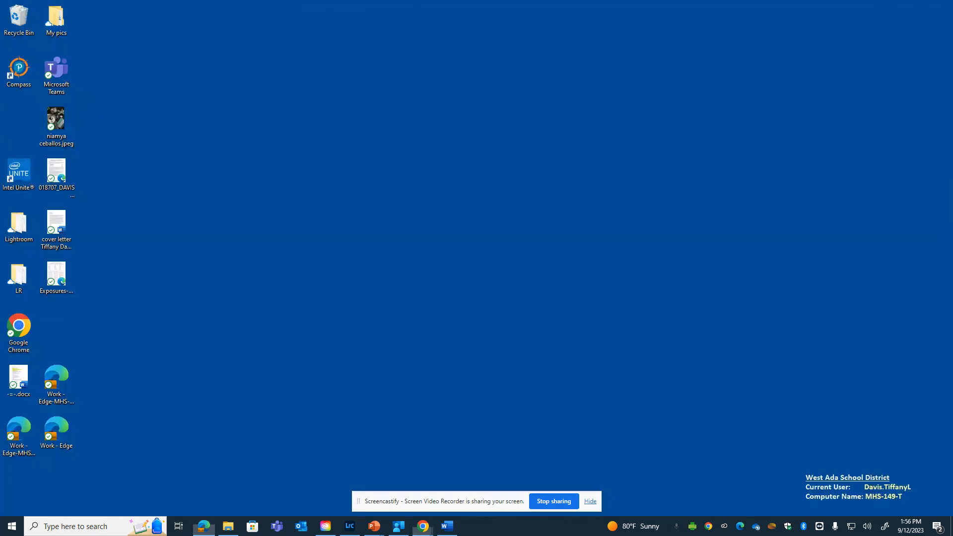
# Launch Portfolio (Web) from a 'portfolio' search in a maximized Creative Cloud Desktop
pyautogui.click(326, 529)
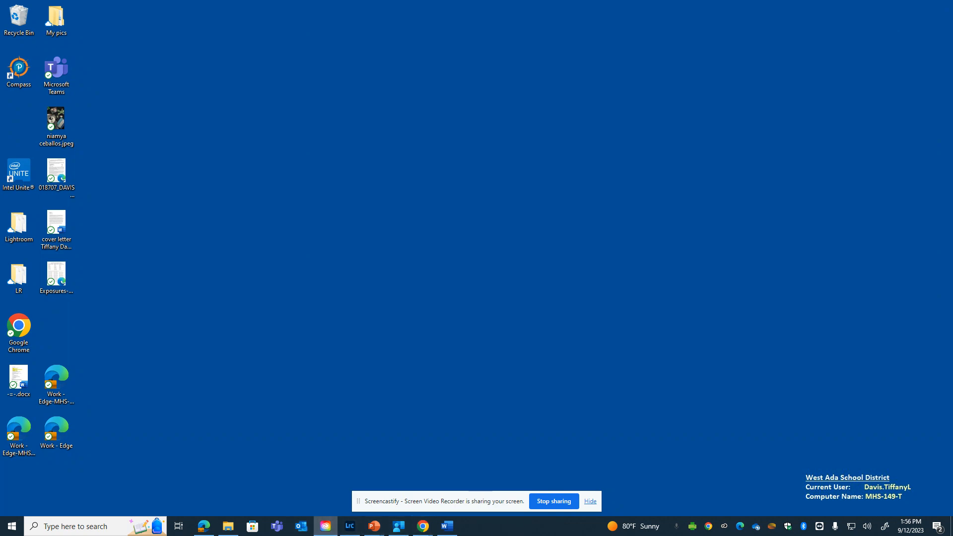
pyautogui.moveTo(847, 269); pyautogui.dragTo(586, 2)
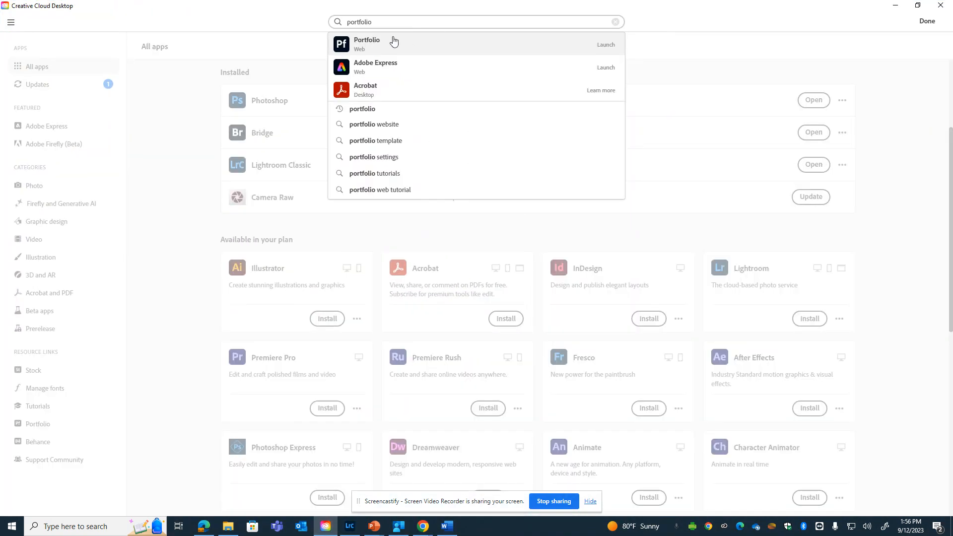
pyautogui.click(732, 16)
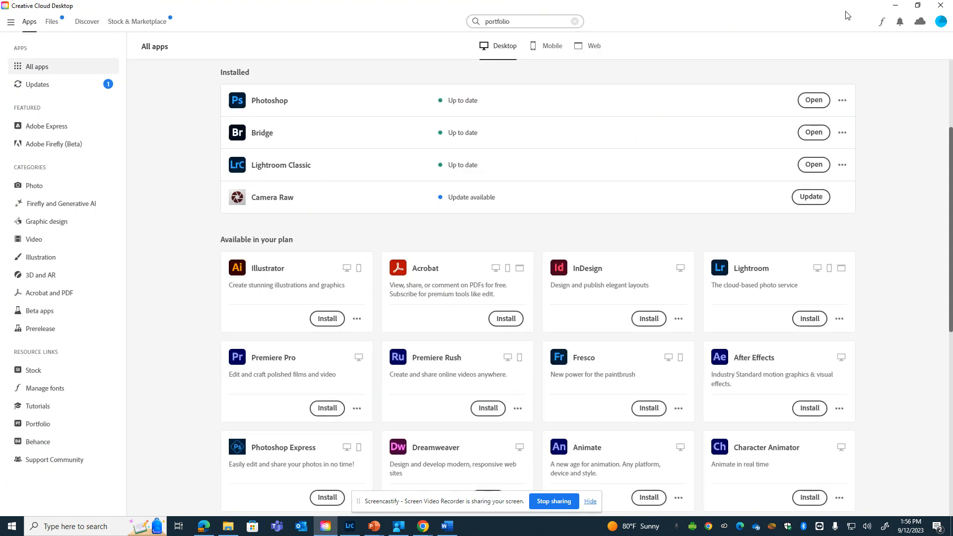
pyautogui.click(518, 23)
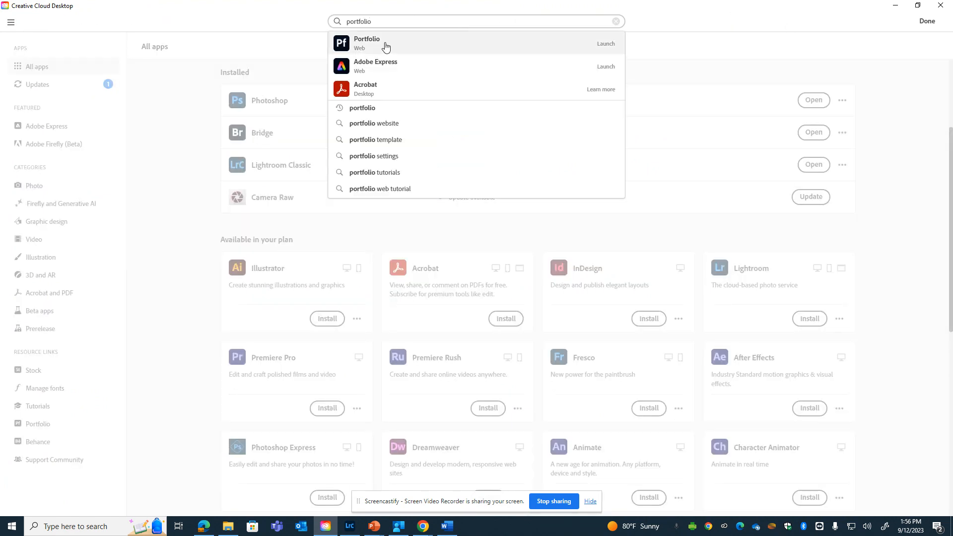
pyautogui.click(386, 47)
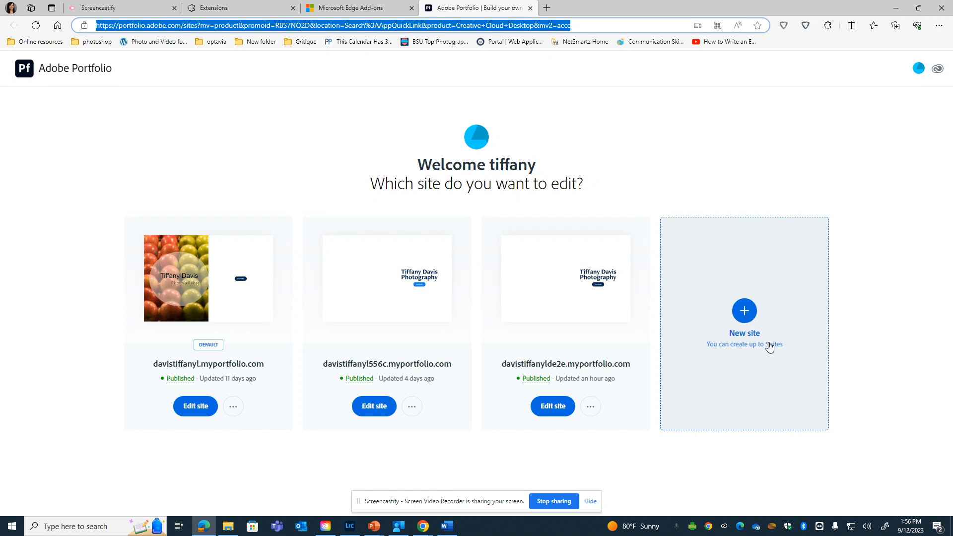
# Start a new site and choose the Centered - Dark welcome page theme
pyautogui.click(745, 311)
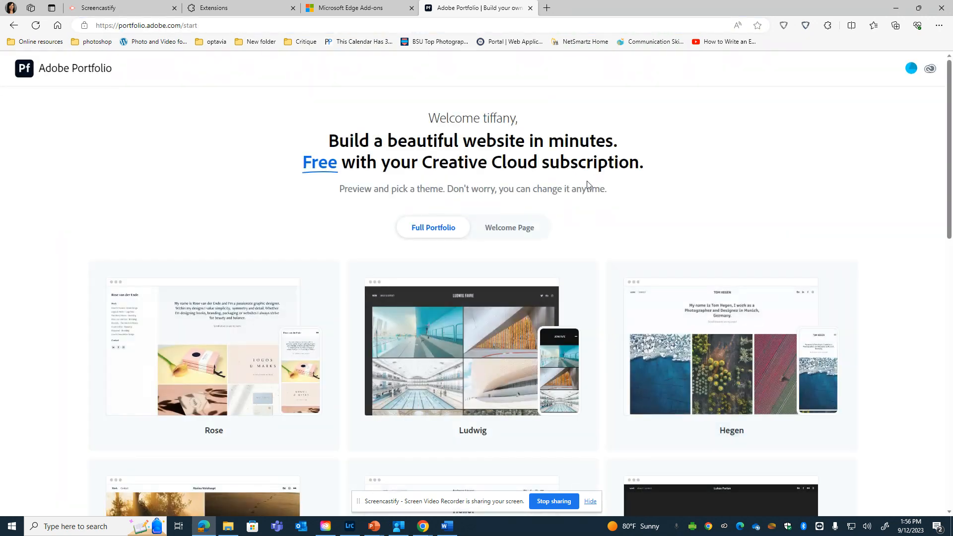
pyautogui.click(514, 228)
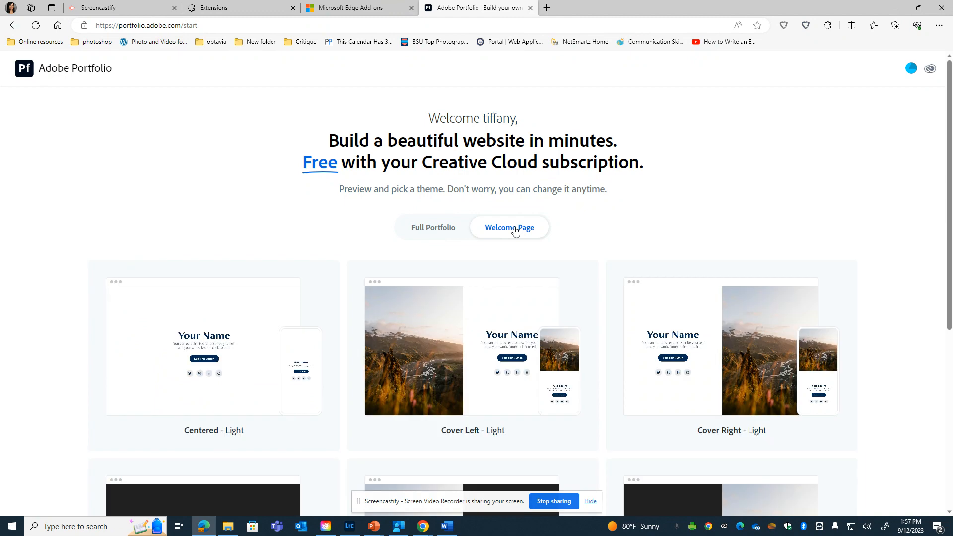
pyautogui.scroll(-6, 517, 226)
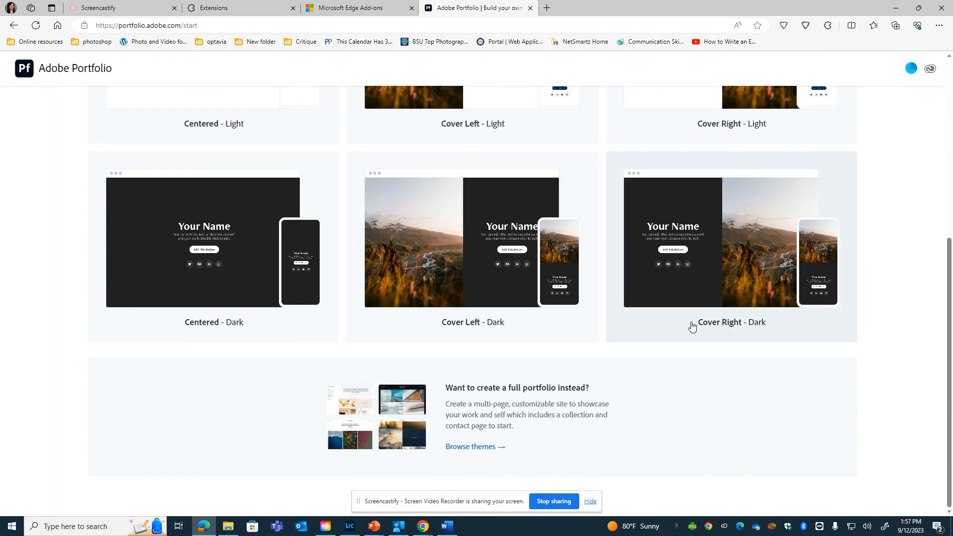
pyautogui.scroll(1, 242, 298)
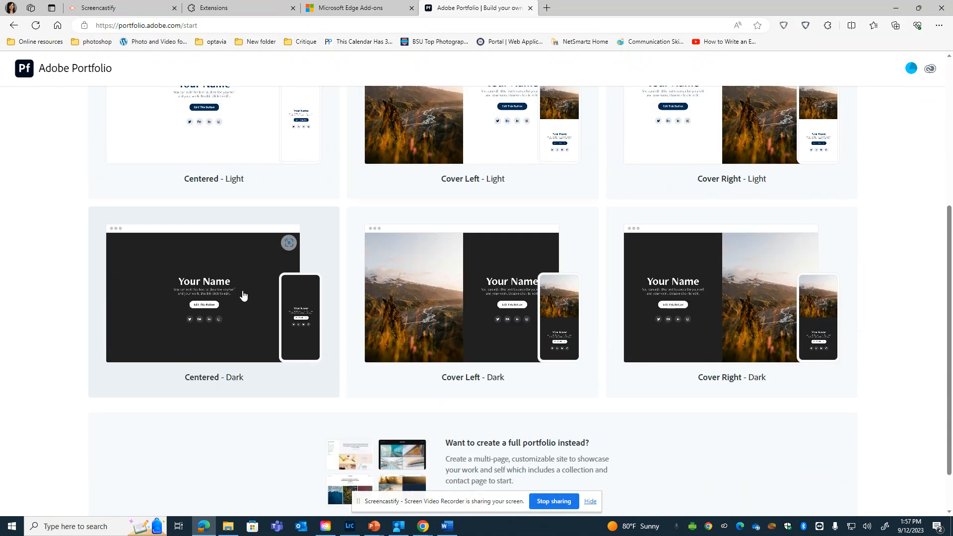
pyautogui.click(223, 313)
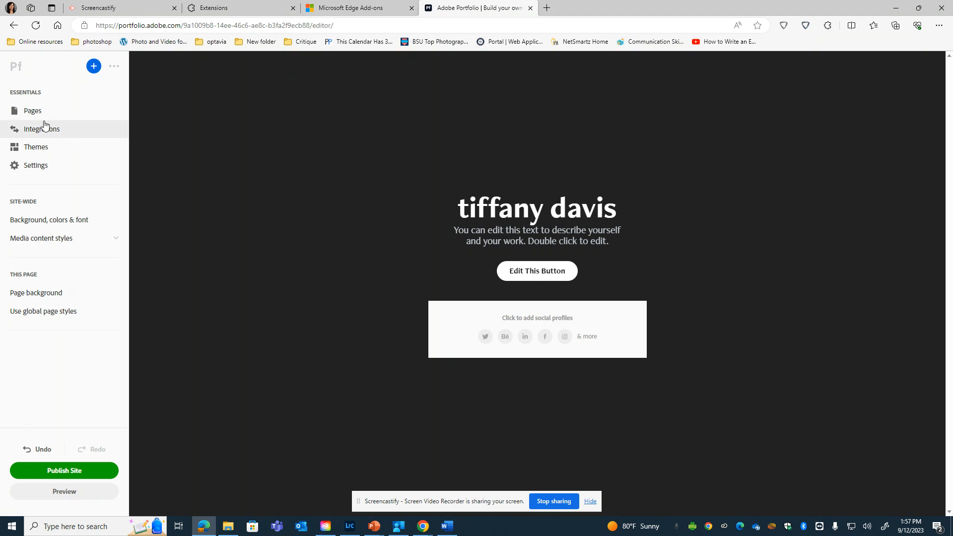
# Show the Pages list with Home and Work, checking the Home page's settings menu
pyautogui.click(33, 111)
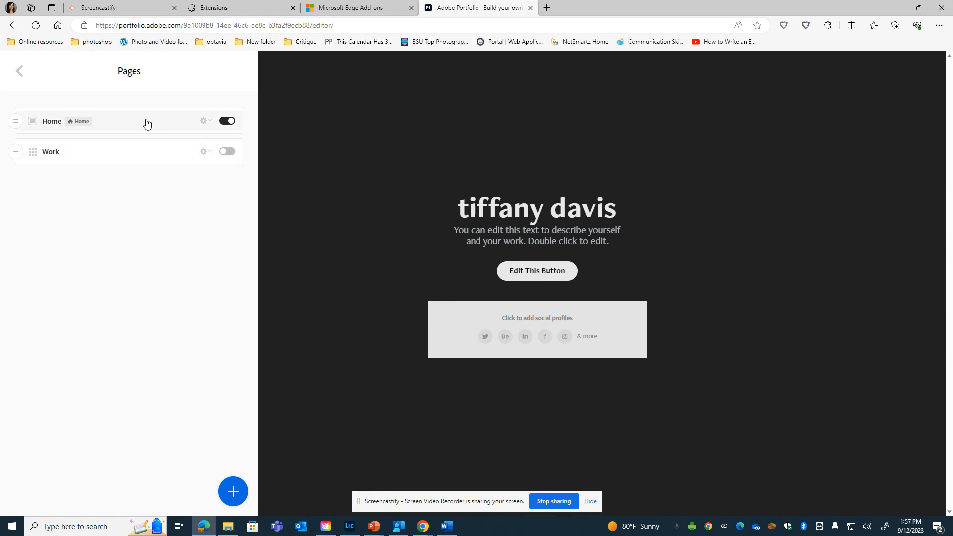
pyautogui.click(210, 124)
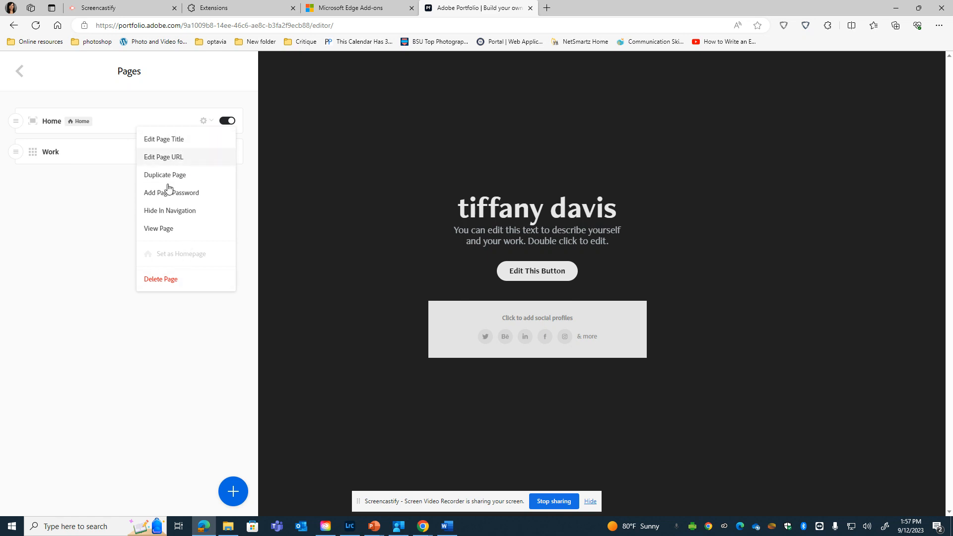
pyautogui.click(211, 87)
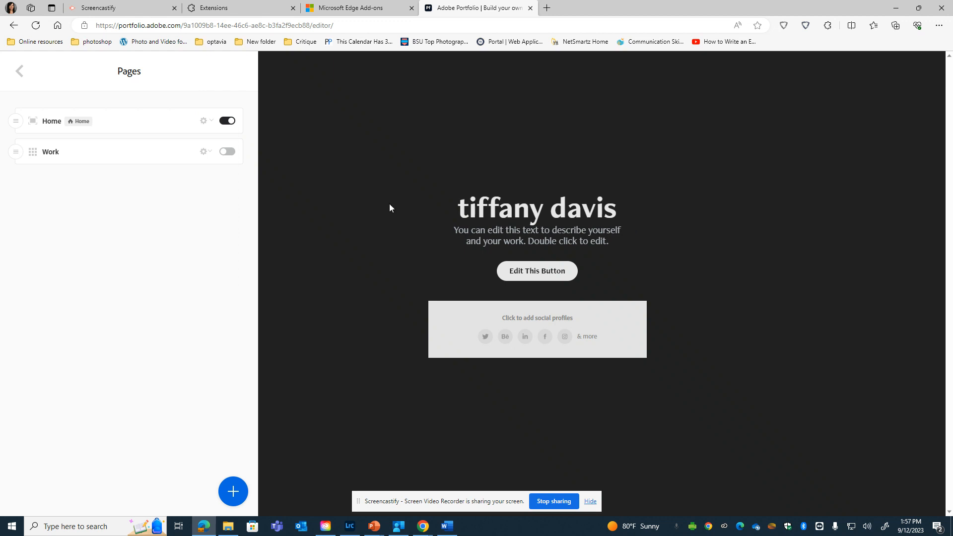
pyautogui.click(417, 209)
# Replace the heading text with the owner's full name followed by 'Photography'
pyautogui.tripleClick(430, 215)
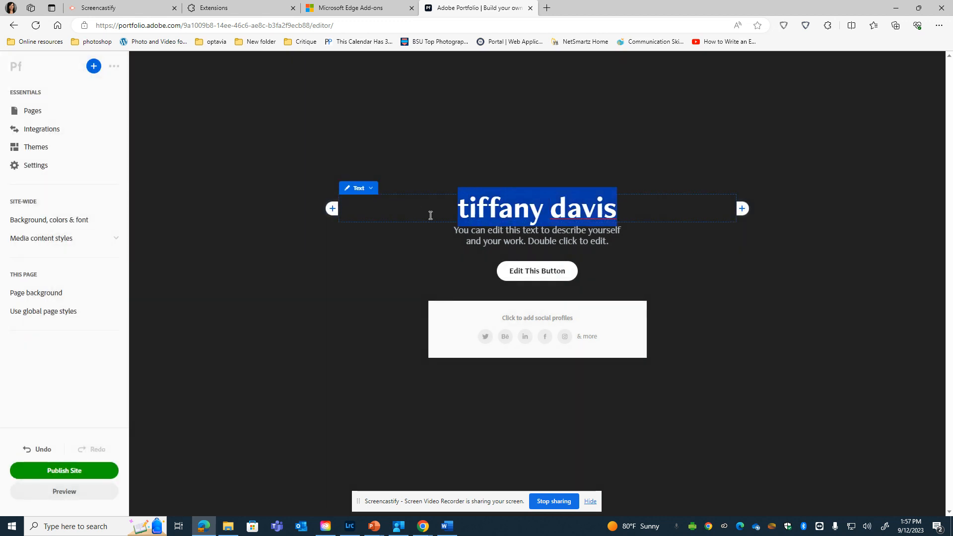
pyautogui.write('Tiffany ')
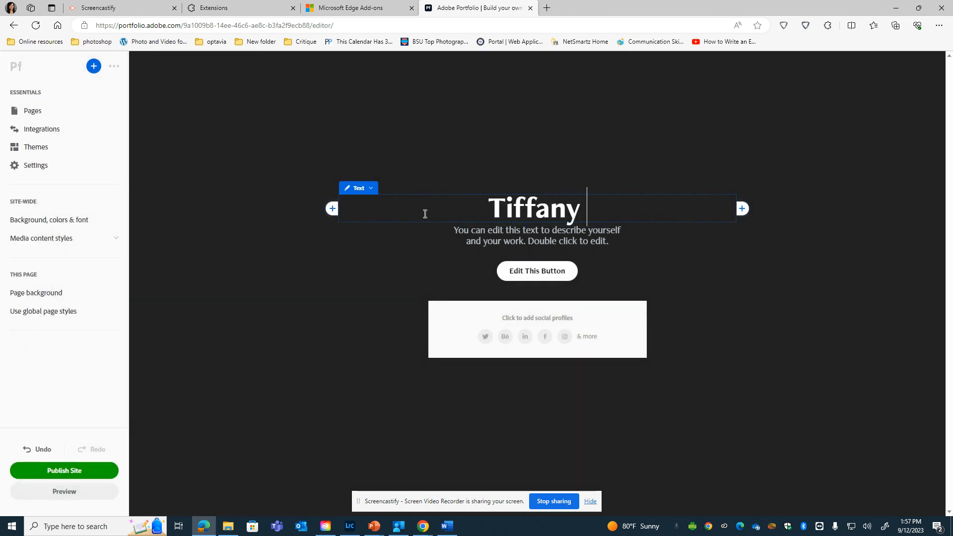
pyautogui.write('Davis Photo')
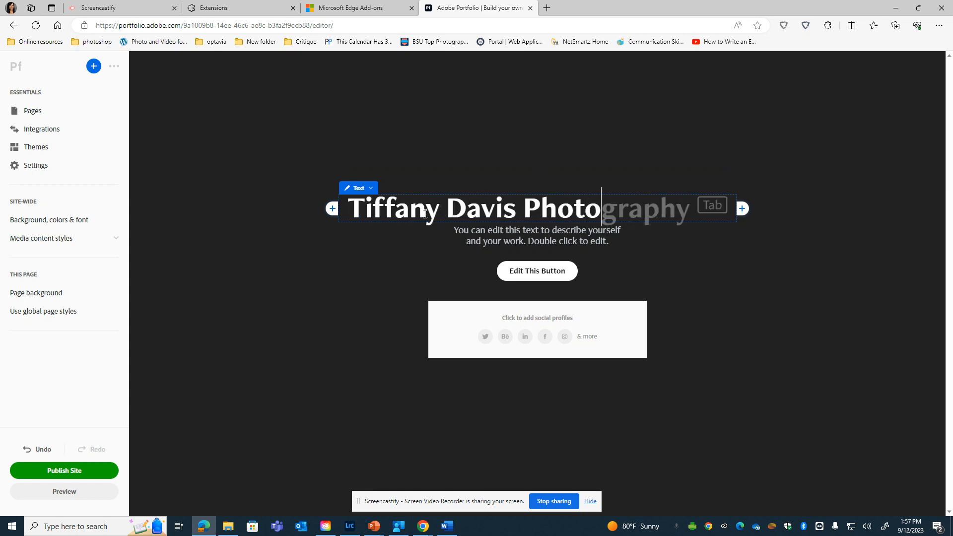
pyautogui.write('graphy')
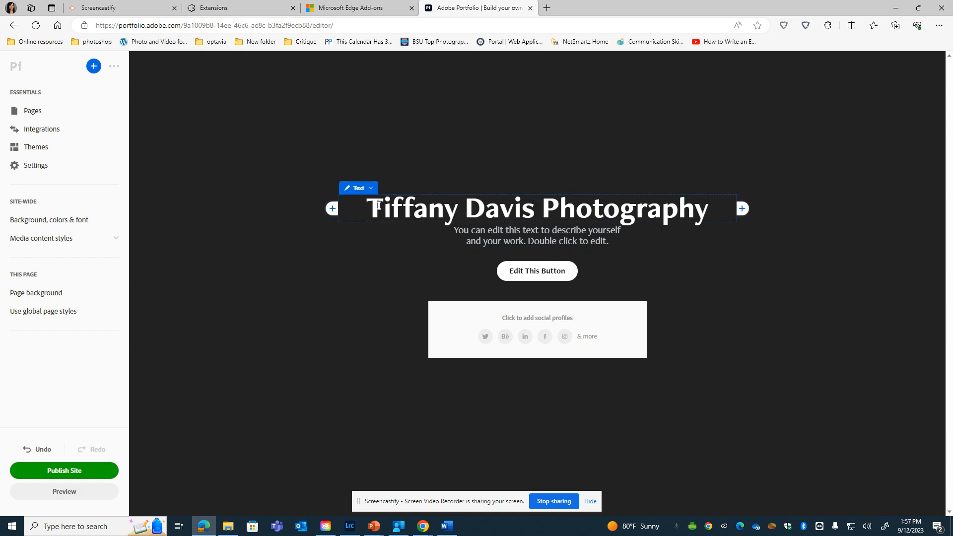
pyautogui.click(371, 190)
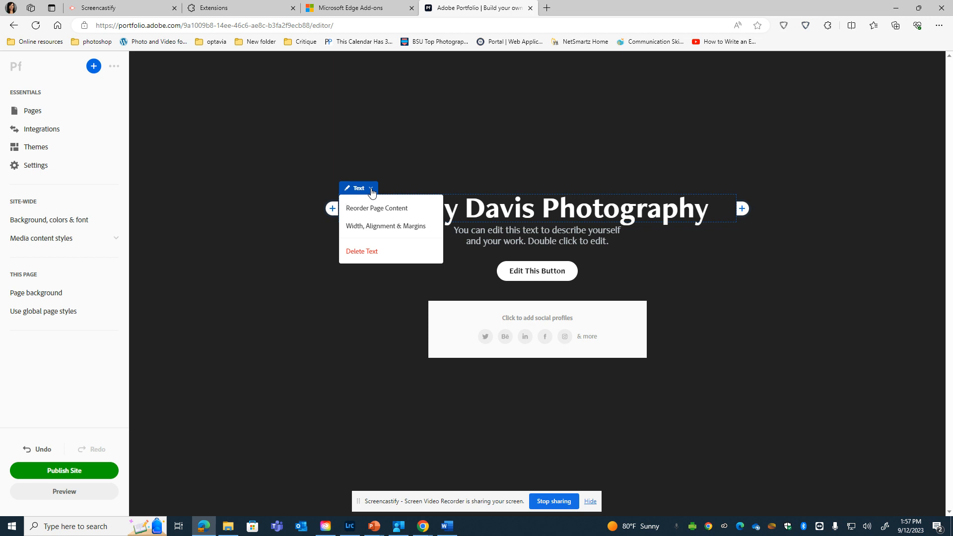
pyautogui.click(453, 217)
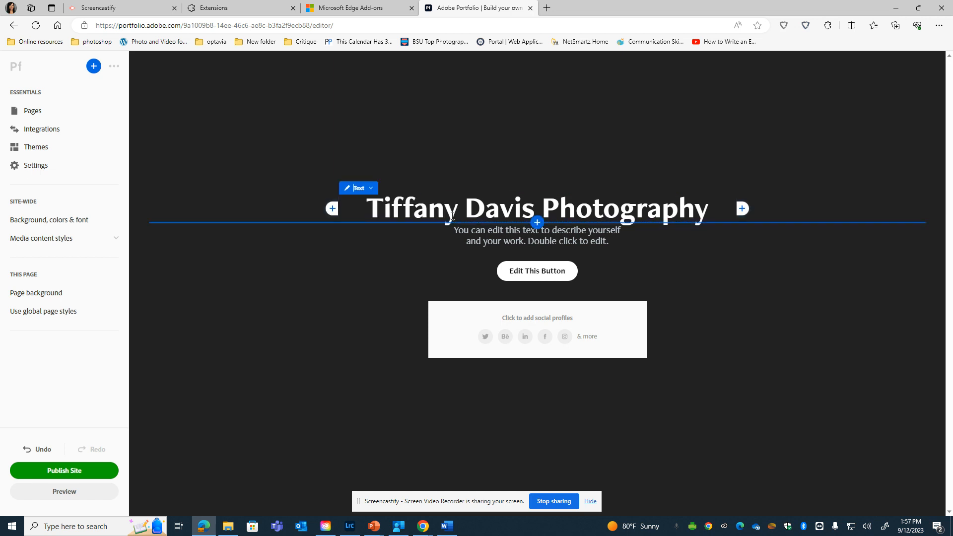
pyautogui.moveTo(370, 204); pyautogui.dragTo(711, 198)
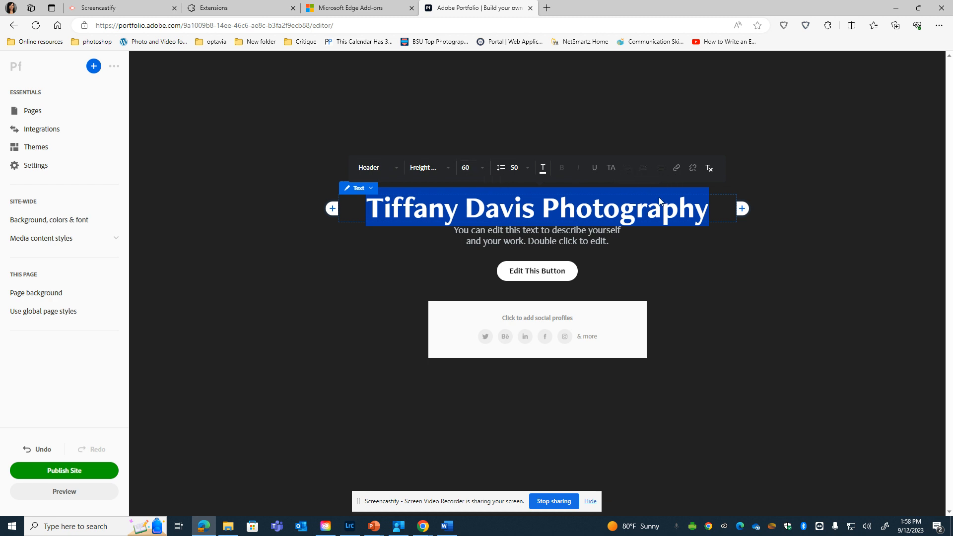
pyautogui.click(704, 212)
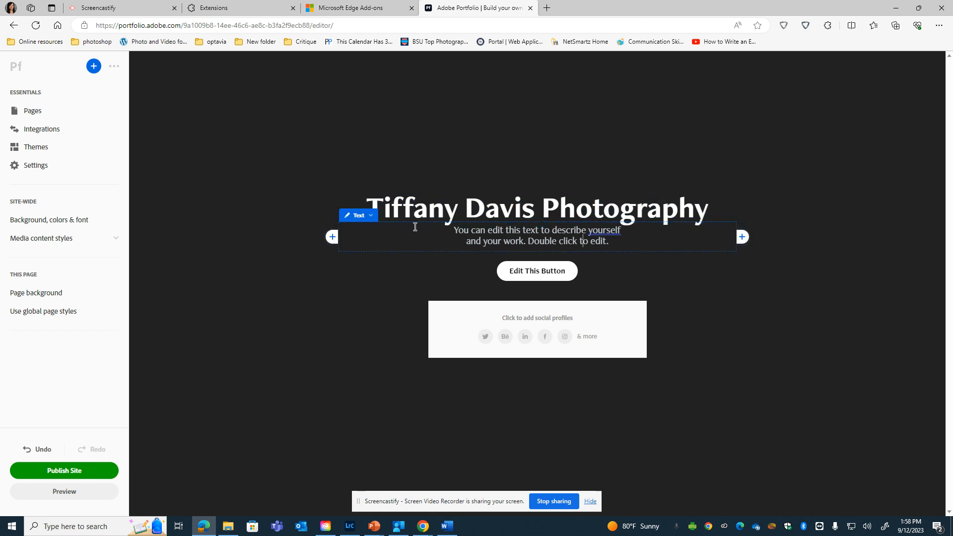
# Delete the subtitle text block beneath the site heading
pyautogui.click(371, 215)
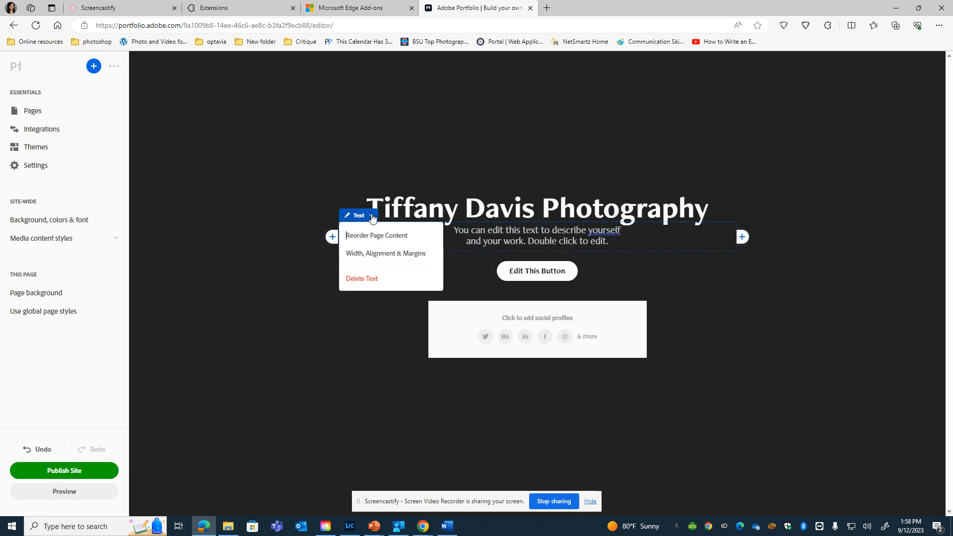
pyautogui.click(379, 279)
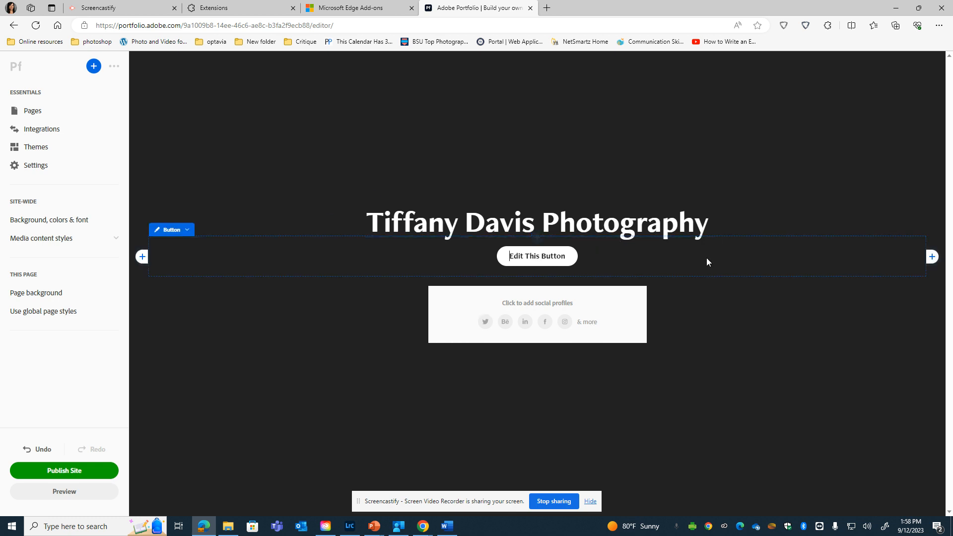
pyautogui.click(563, 260)
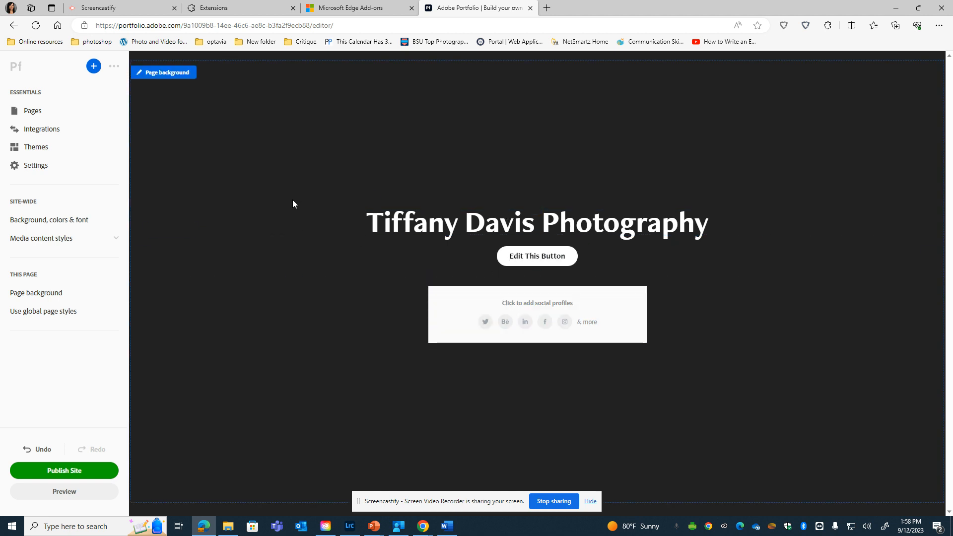
# Add a new custom page titled 'Portfolio'
pyautogui.click(94, 66)
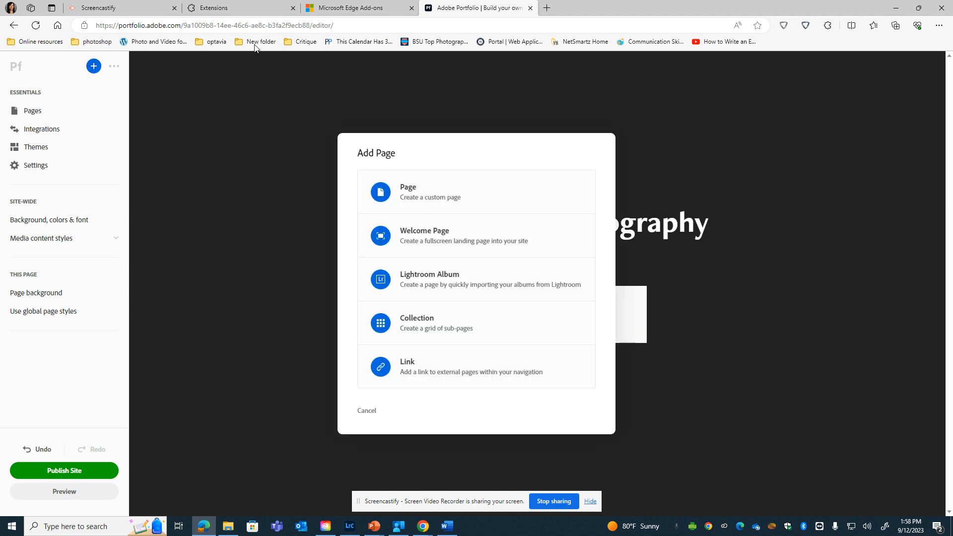
pyautogui.click(411, 191)
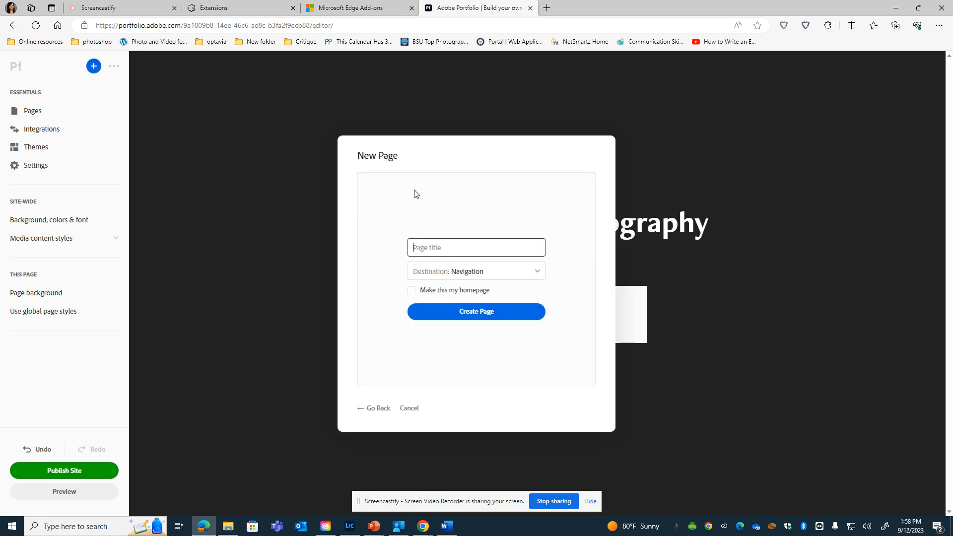
pyautogui.write('Portfolio')
pyautogui.click(480, 313)
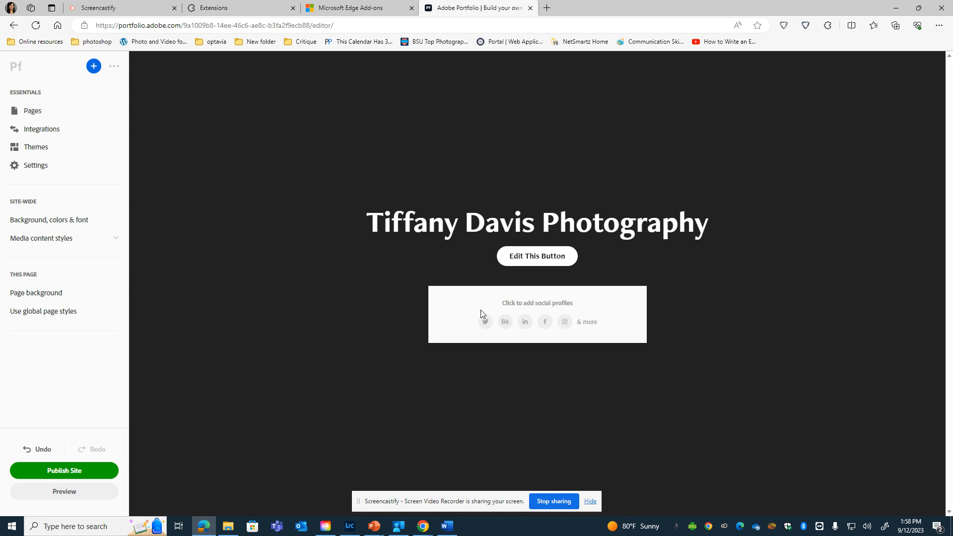
# Confirm the Portfolio page's name in the Pages list
pyautogui.click(37, 116)
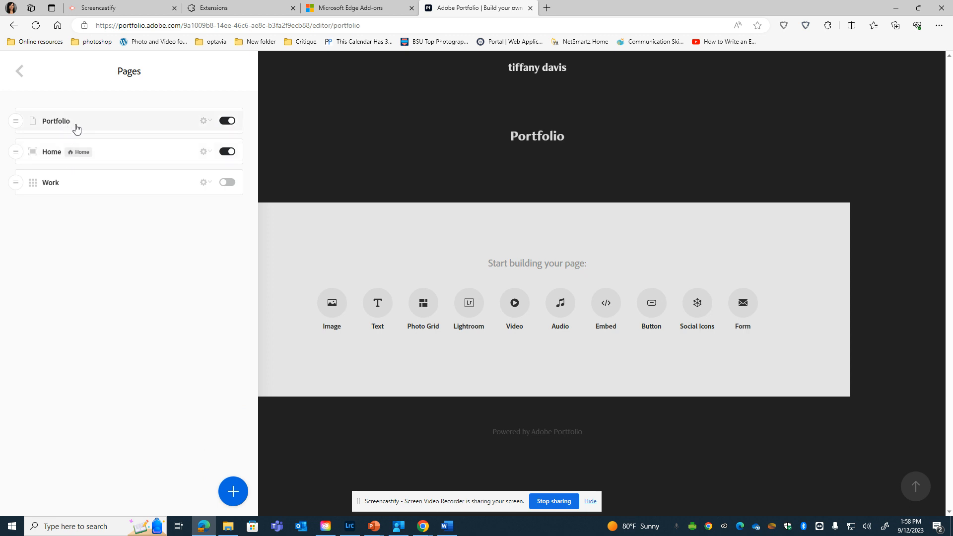
pyautogui.click(83, 127)
pyautogui.press('Return')
pyautogui.click(418, 121)
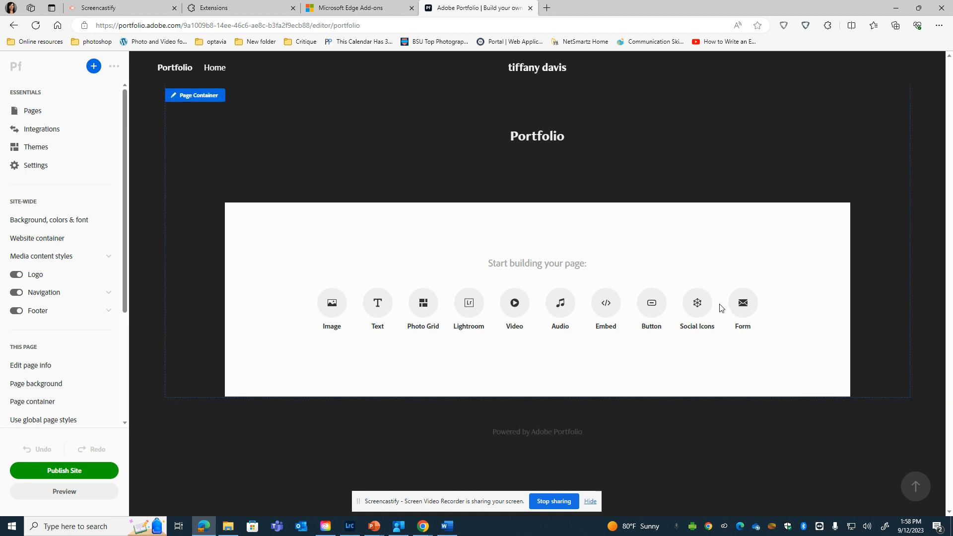
# Add a photo grid with uploaded _MG_6480.JPG and IMG_6465.JPG
pyautogui.click(424, 309)
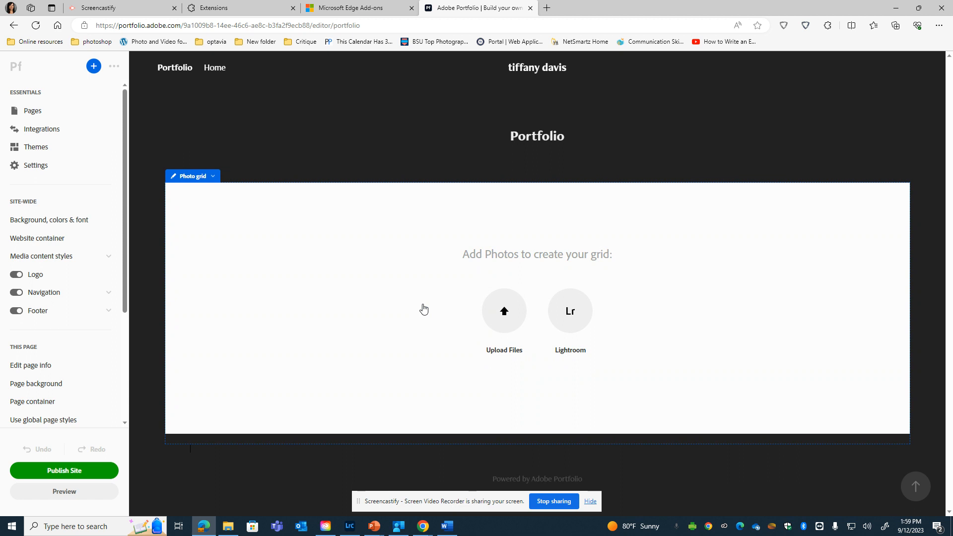
pyautogui.click(503, 318)
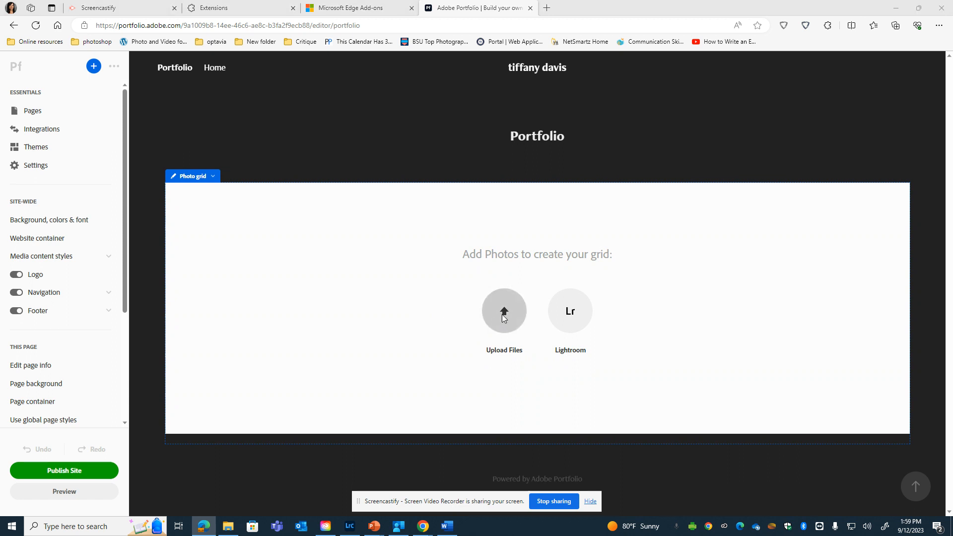
pyautogui.click(116, 87)
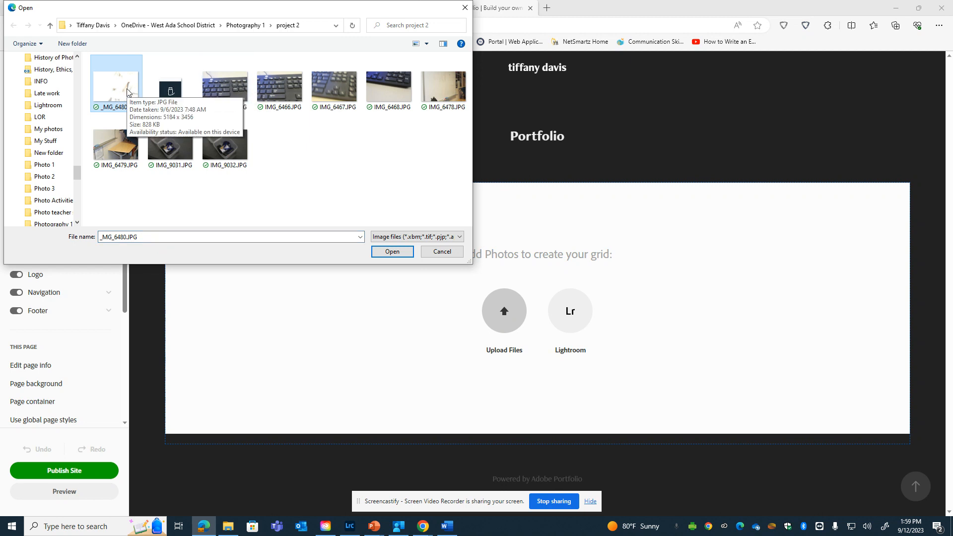
pyautogui.keyDown('ctrl'); pyautogui.click(219, 91); pyautogui.keyUp('ctrl')
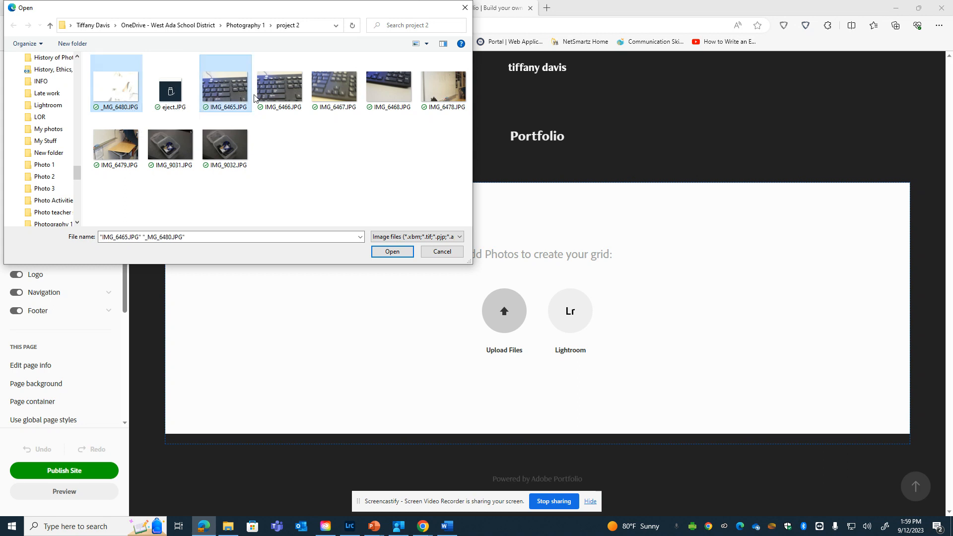
pyautogui.keyDown('ctrl'); pyautogui.click(262, 94); pyautogui.keyUp('ctrl')
pyautogui.keyDown('ctrl'); pyautogui.click(251, 96); pyautogui.keyUp('ctrl')
pyautogui.keyDown('ctrl'); pyautogui.click(281, 95); pyautogui.keyUp('ctrl')
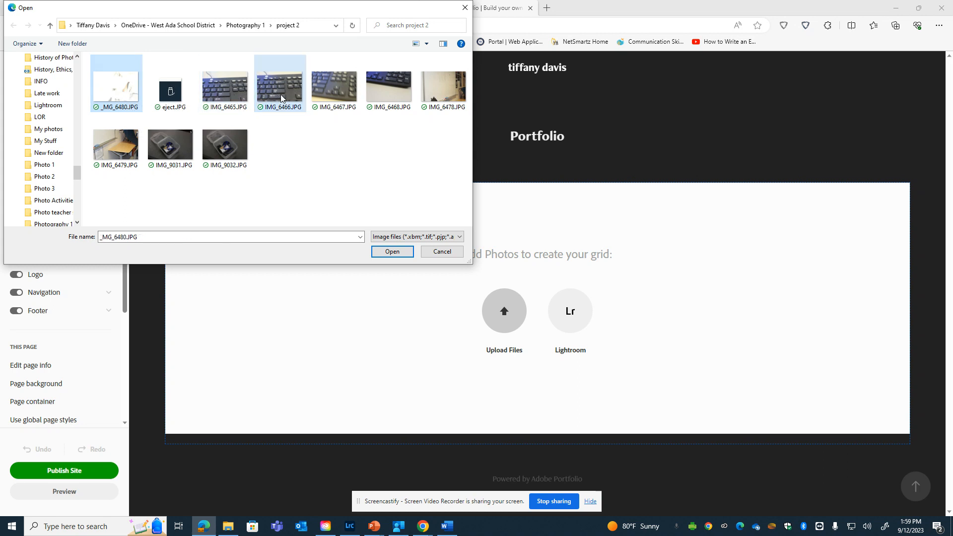
pyautogui.keyDown('ctrl'); pyautogui.click(219, 89); pyautogui.keyUp('ctrl')
pyautogui.click(393, 252)
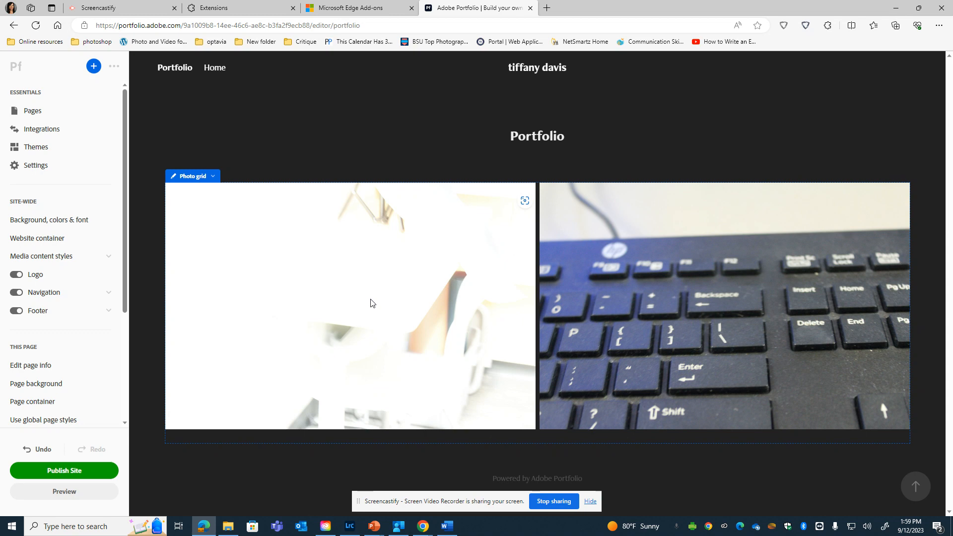
# Through Manage Images, caption the first photo 'Manual' and the keyboard photo 'Auto'
pyautogui.click(213, 178)
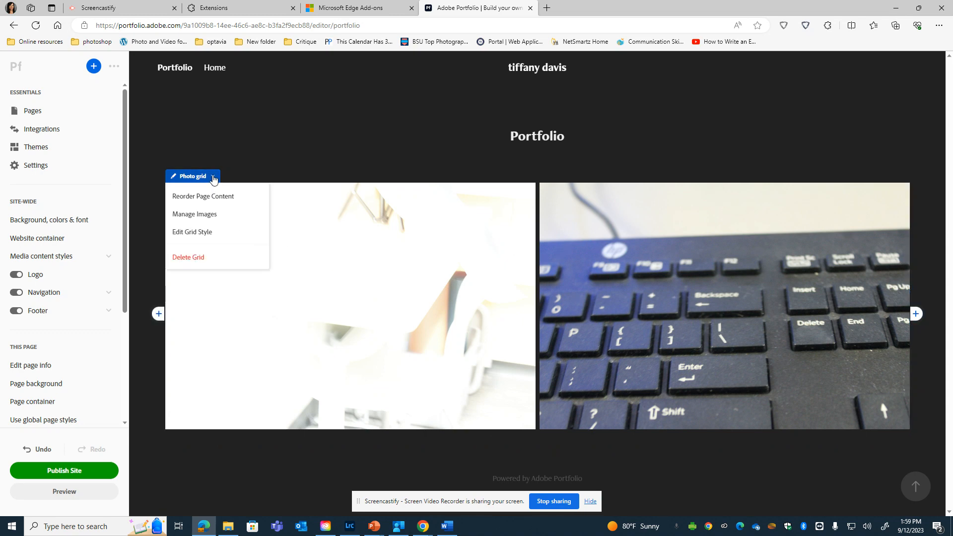
pyautogui.click(205, 217)
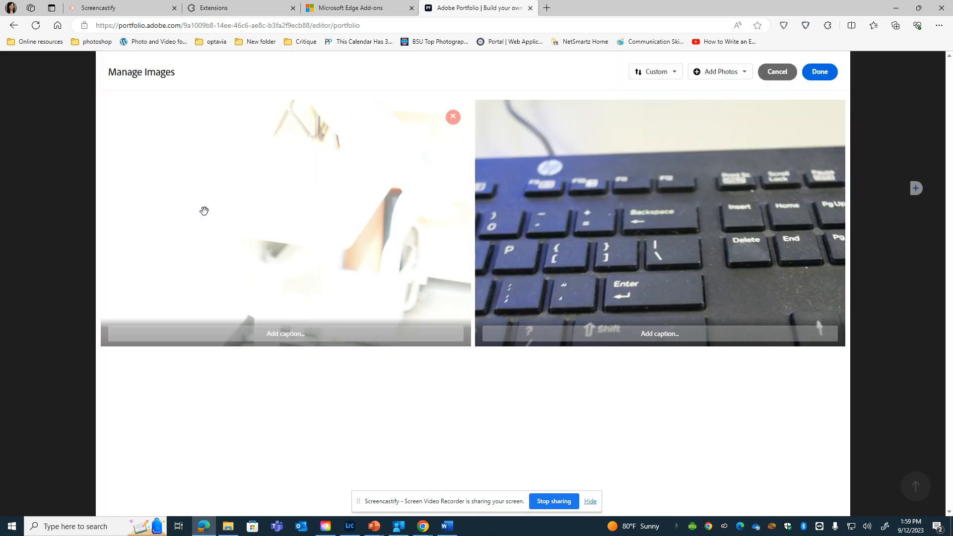
pyautogui.click(735, 74)
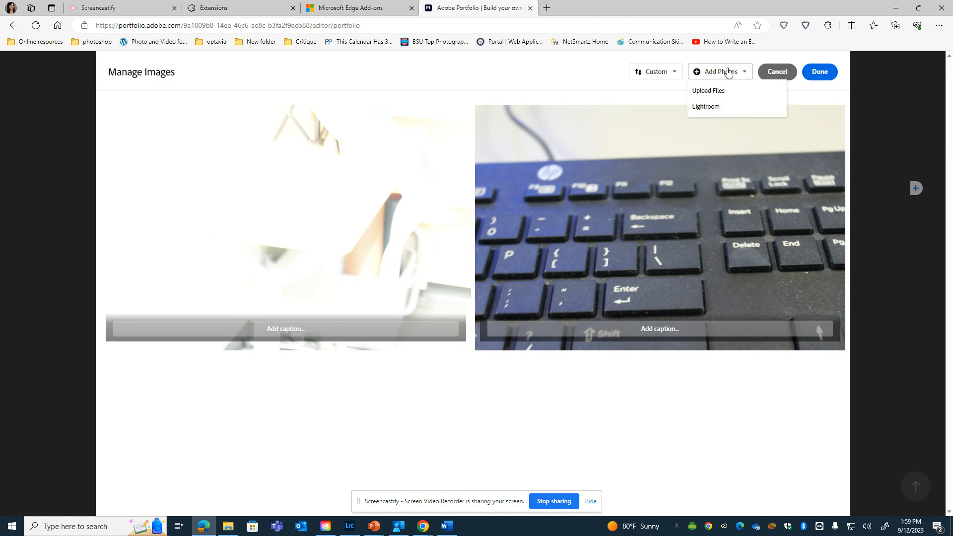
pyautogui.click(727, 72)
pyautogui.click(296, 333)
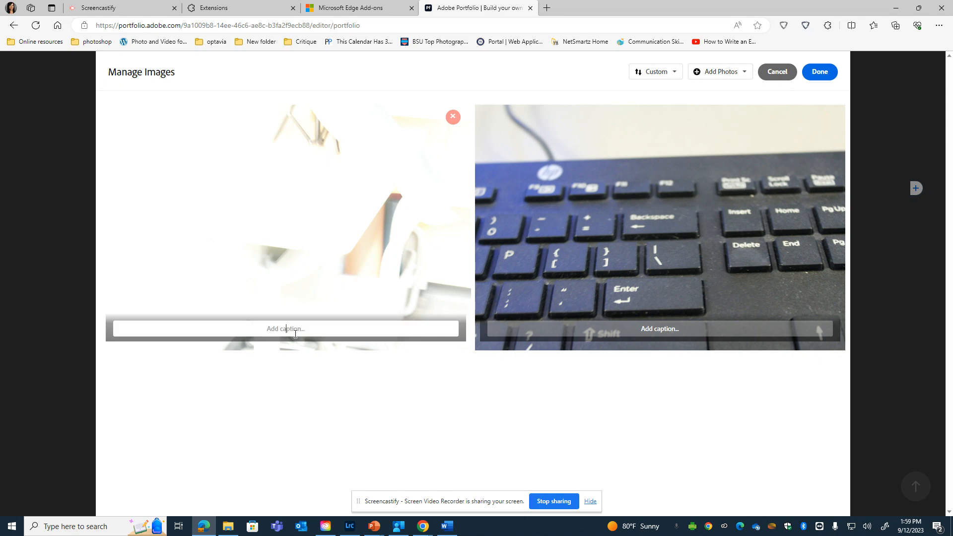
pyautogui.write('Manual')
pyautogui.click(642, 334)
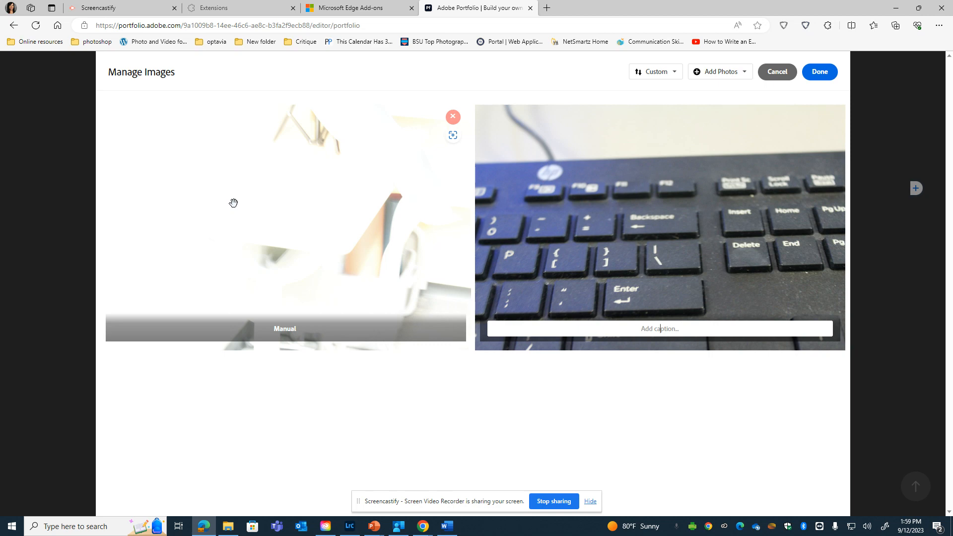
pyautogui.write('Auto')
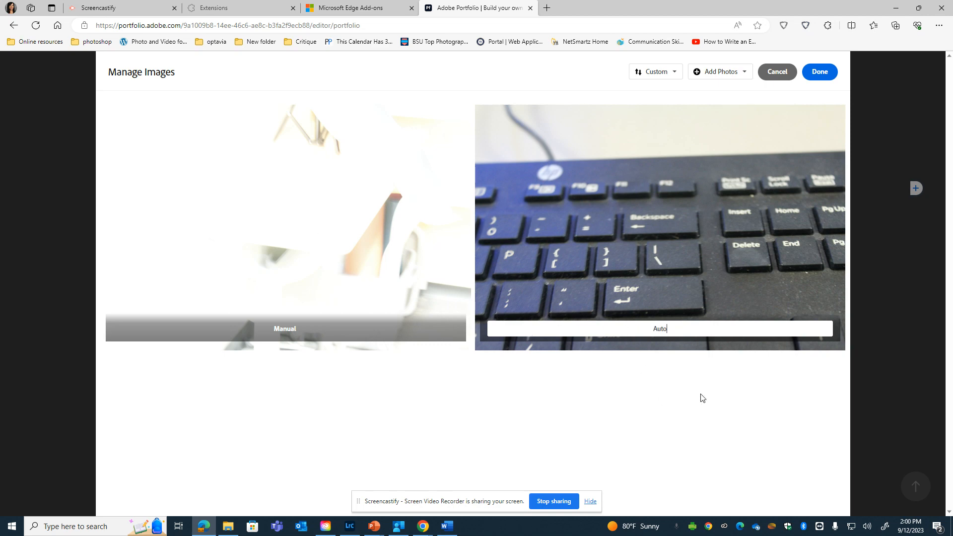
pyautogui.click(828, 73)
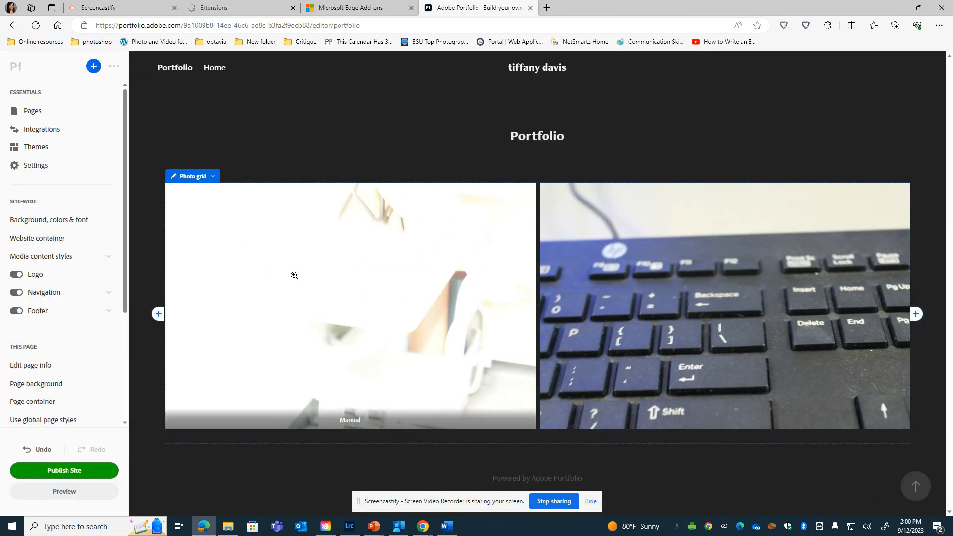
pyautogui.click(213, 177)
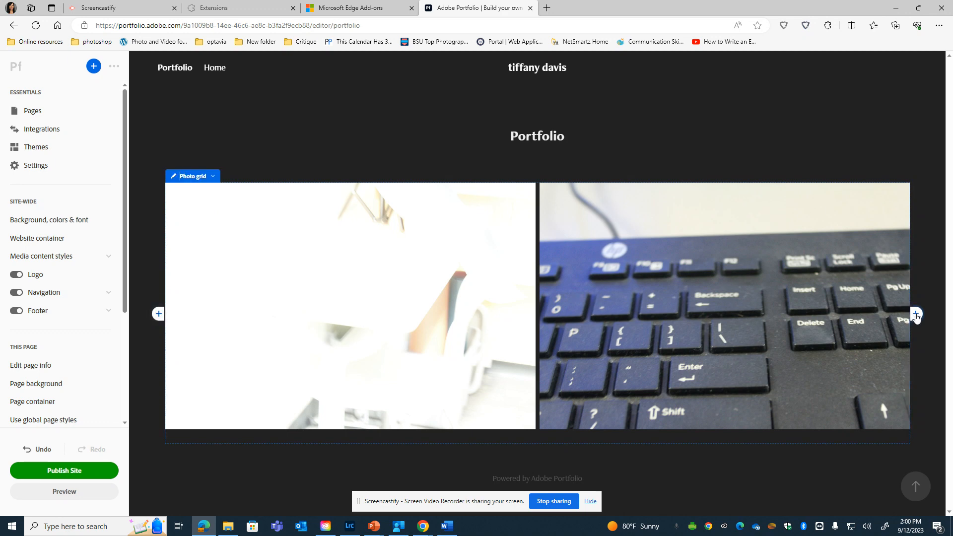
pyautogui.click(917, 314)
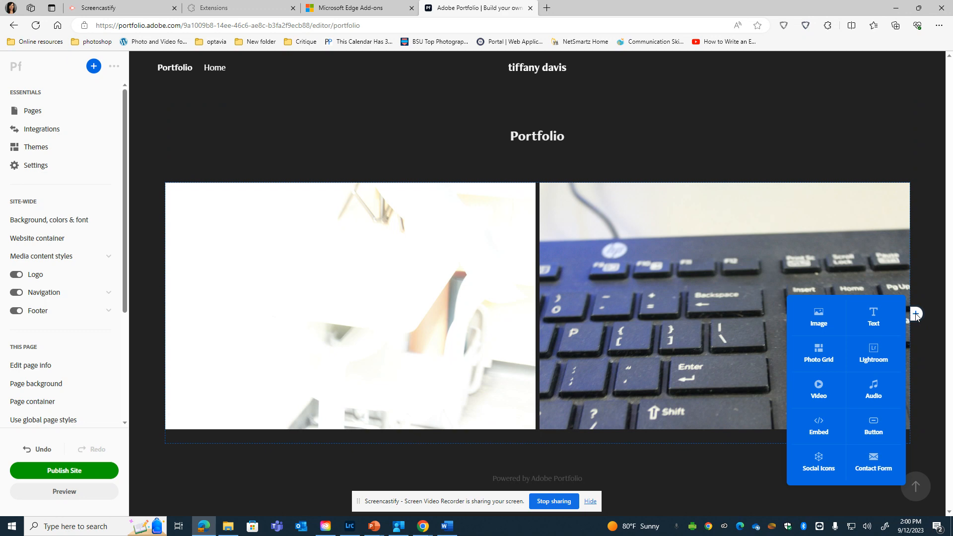
pyautogui.click(916, 314)
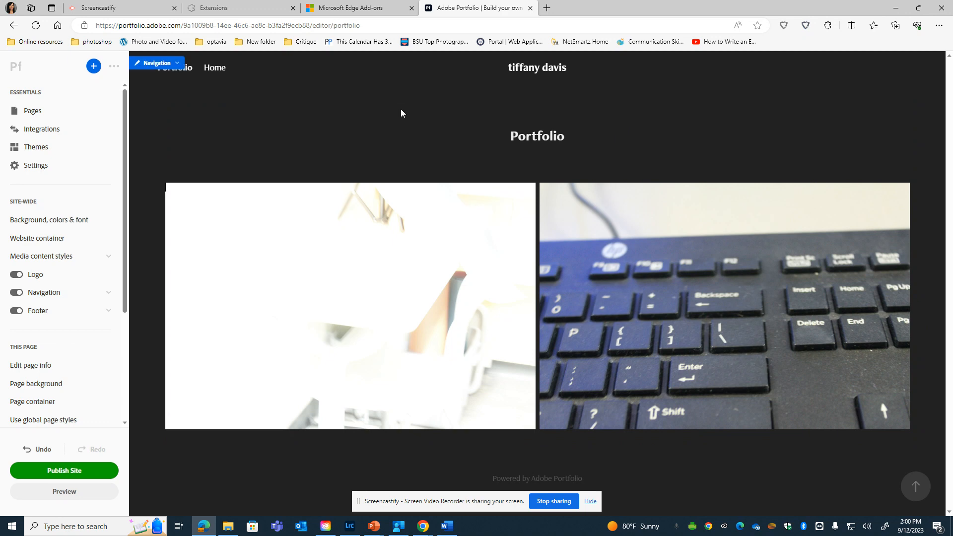
# From the Pages list, add a custom page titled 'About Me'
pyautogui.click(33, 112)
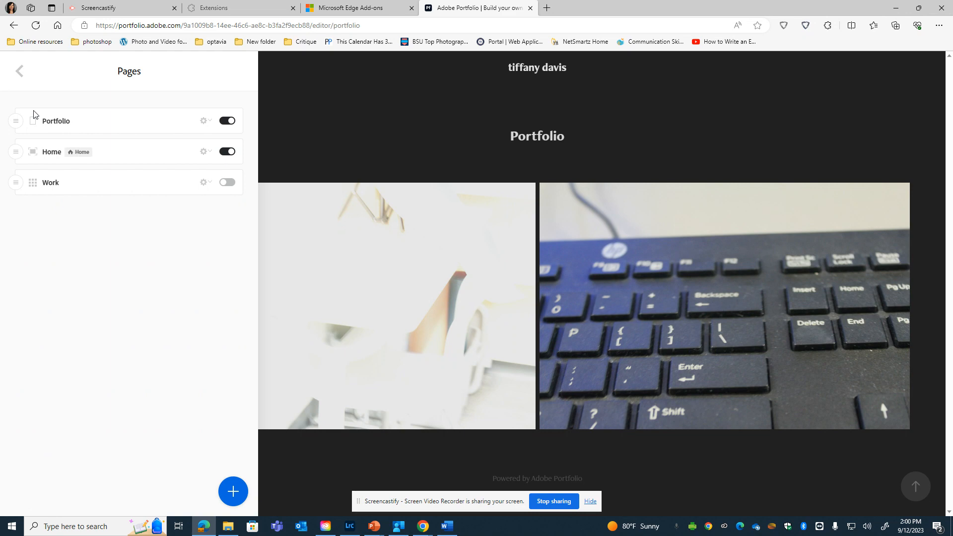
pyautogui.click(233, 494)
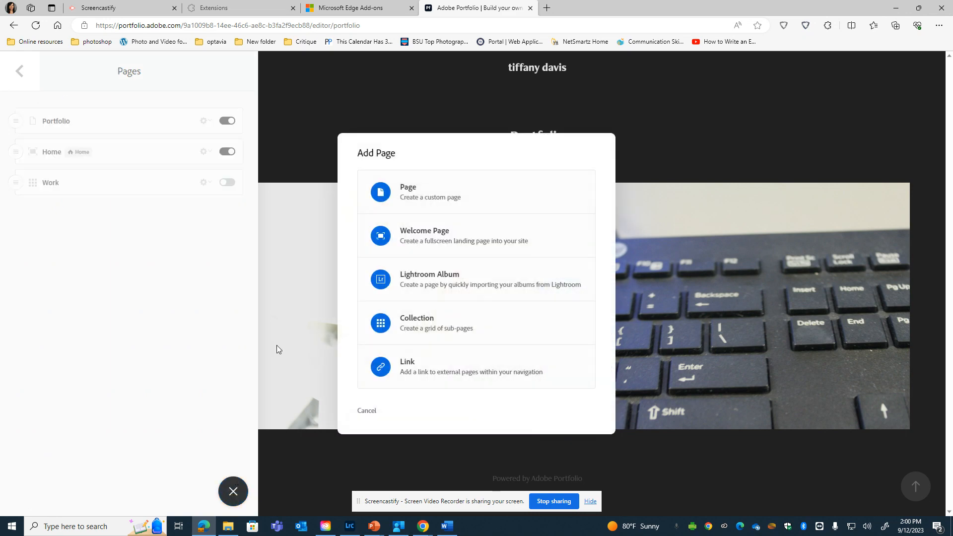
pyautogui.click(397, 189)
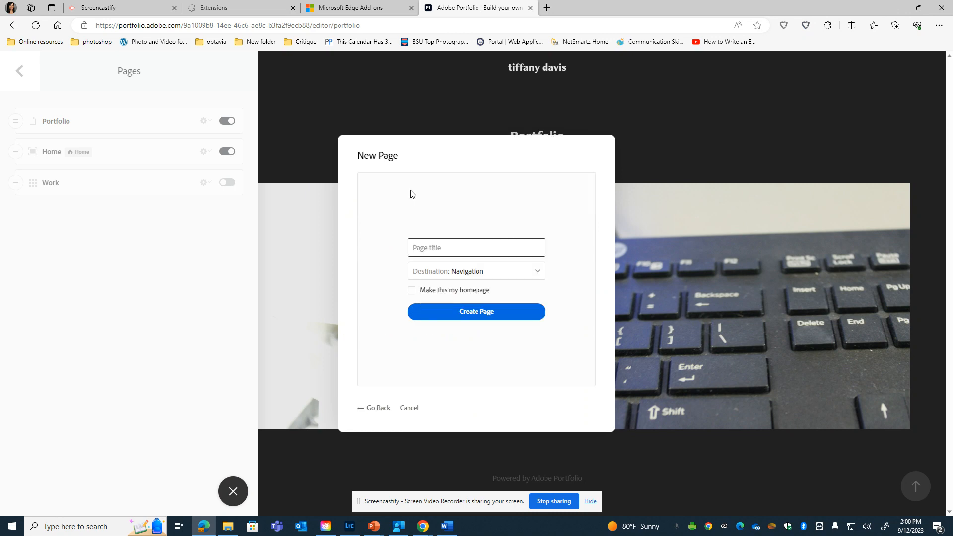
pyautogui.write('About Me')
pyautogui.click(476, 311)
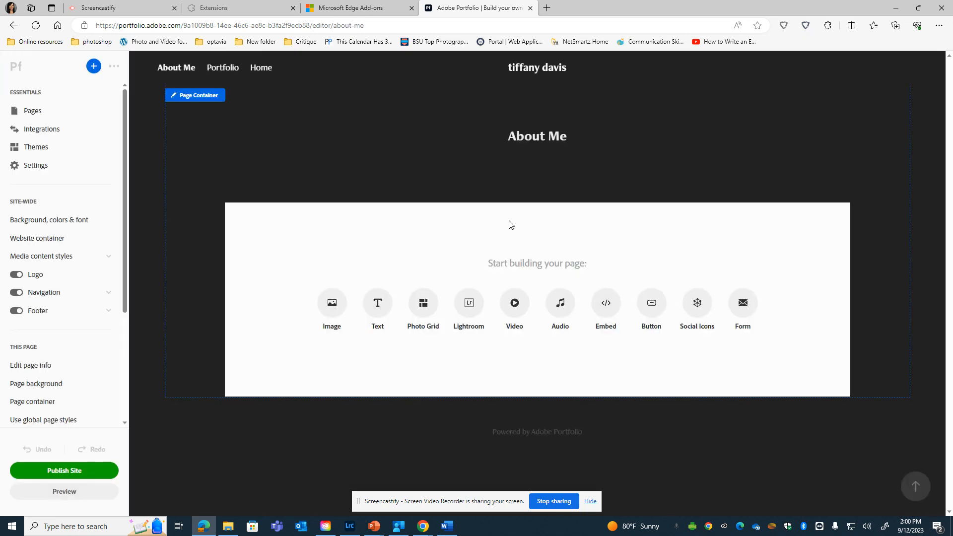
# Add a text block below the About Me page heading
pyautogui.click(377, 303)
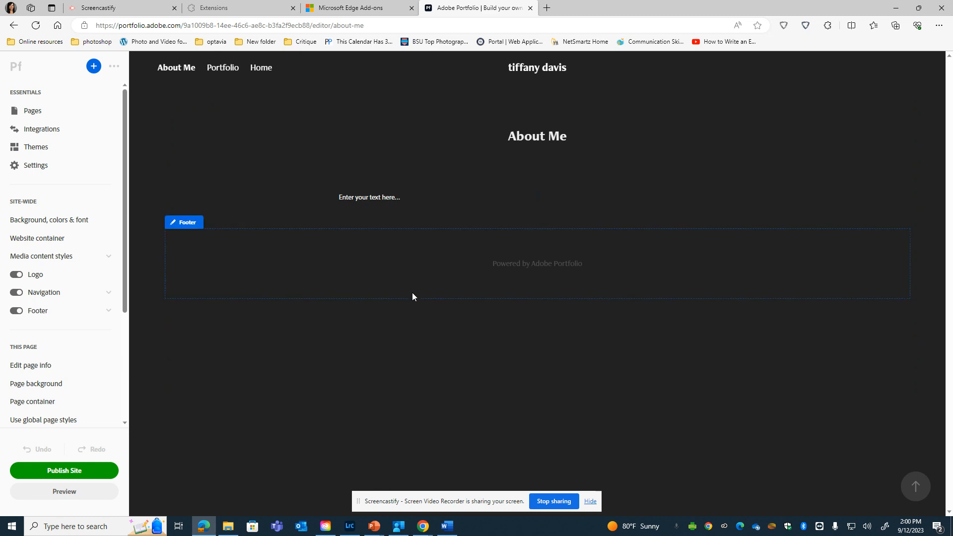
pyautogui.click(434, 262)
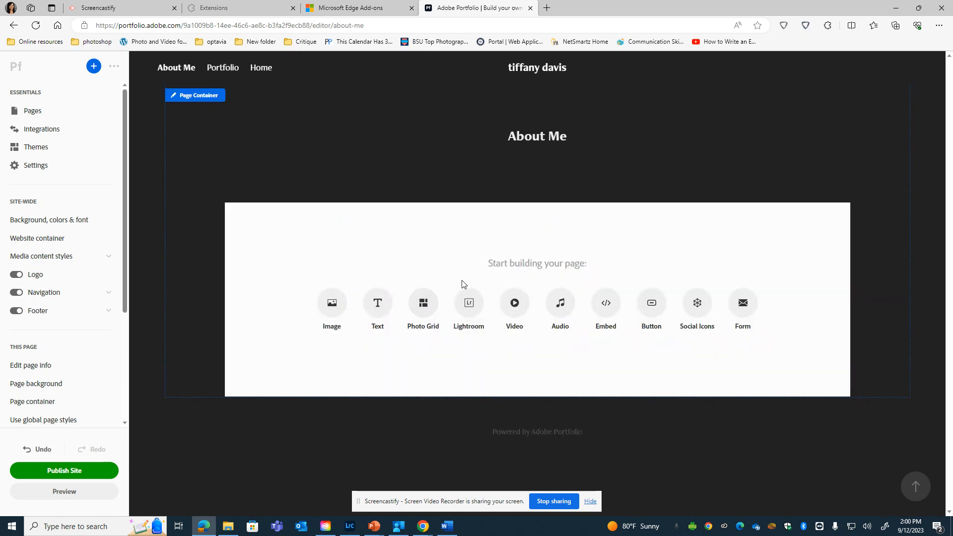
pyautogui.click(380, 304)
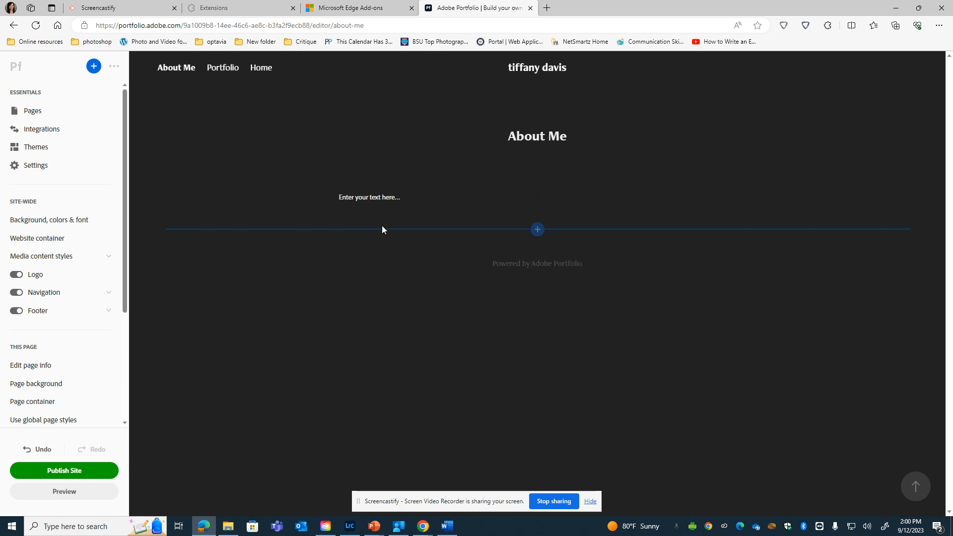
# Type test word 'hi', apply a text colour, then delete it
pyautogui.click(385, 199)
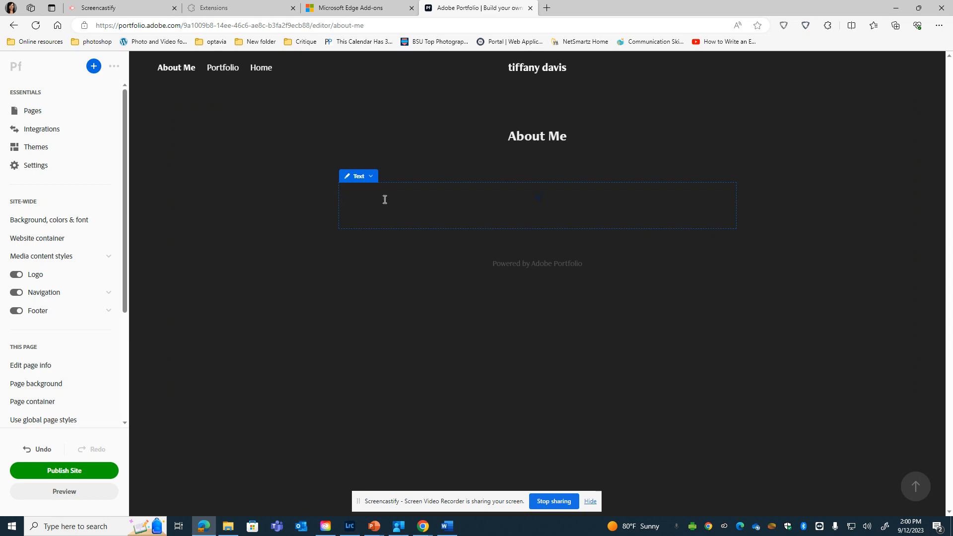
pyautogui.write('hi')
pyautogui.doubleClick(537, 197)
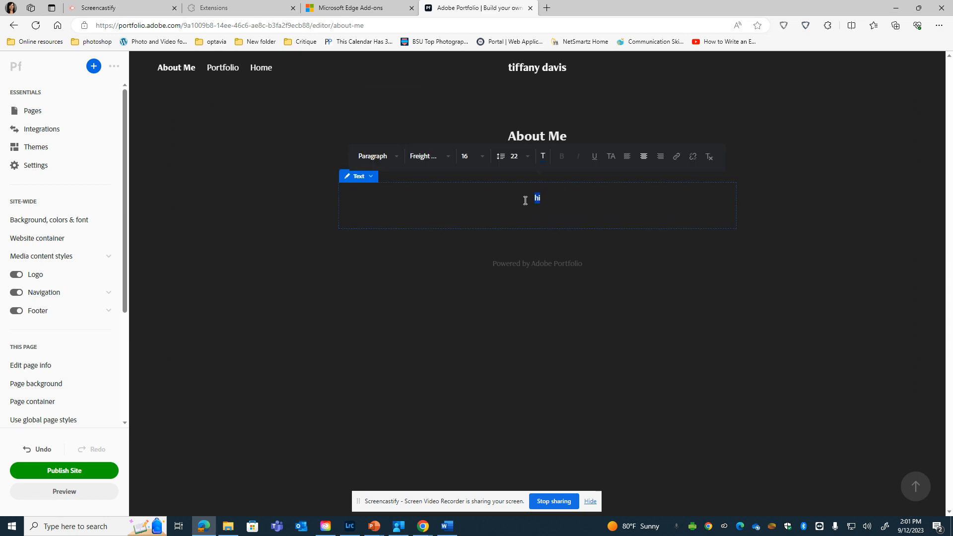
pyautogui.click(543, 156)
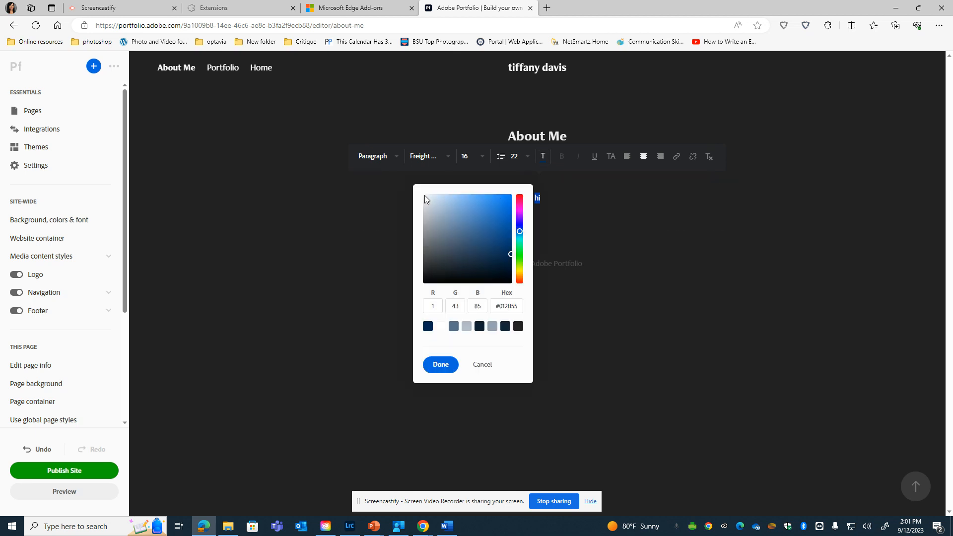
pyautogui.click(441, 365)
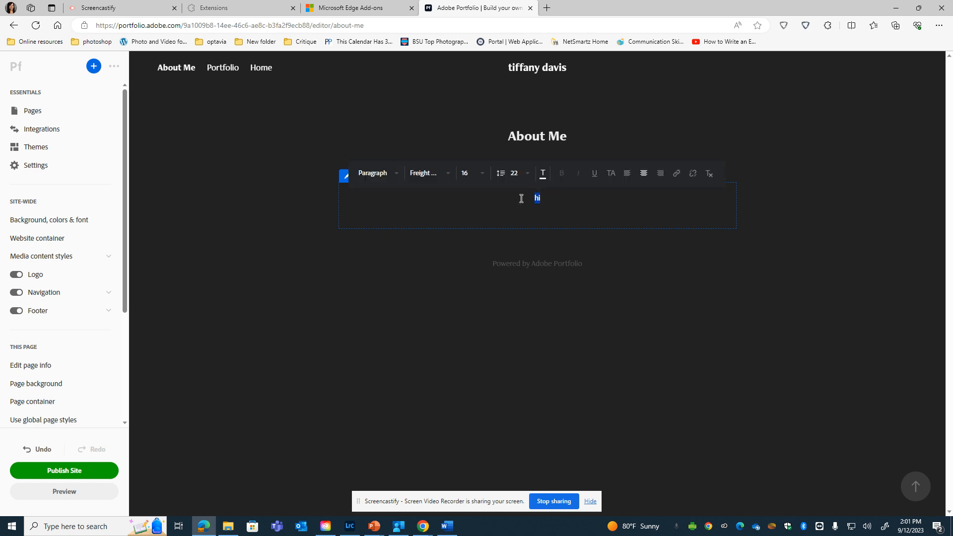
pyautogui.press('BackSpace')
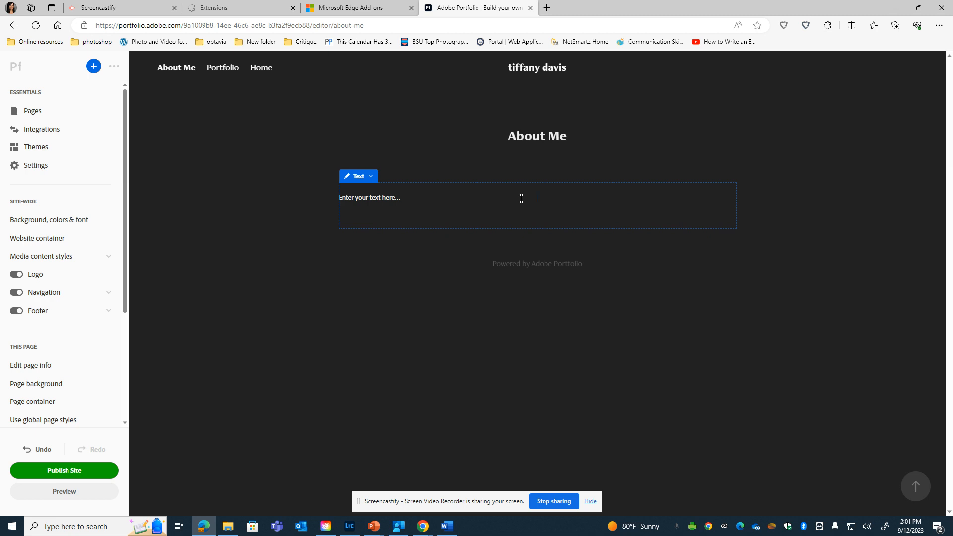
# Make the About Me text white and left-aligned, deleting the stray letter N
pyautogui.click(521, 198)
pyautogui.click(217, 159)
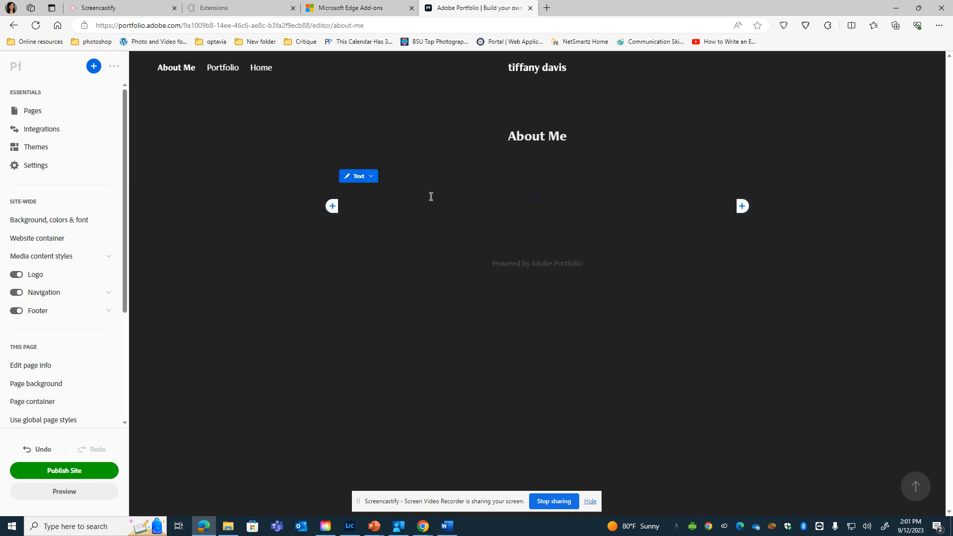
pyautogui.moveTo(549, 200); pyautogui.dragTo(518, 205)
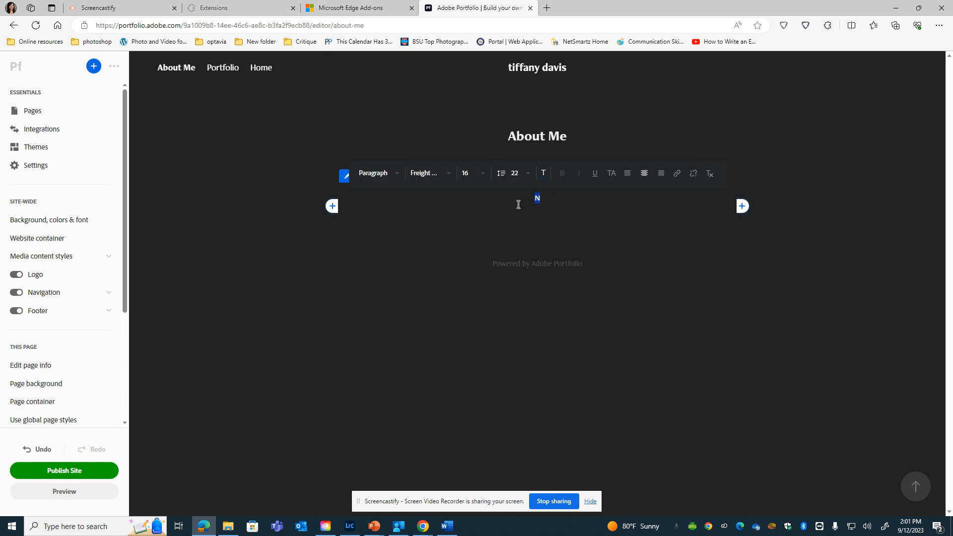
pyautogui.click(545, 174)
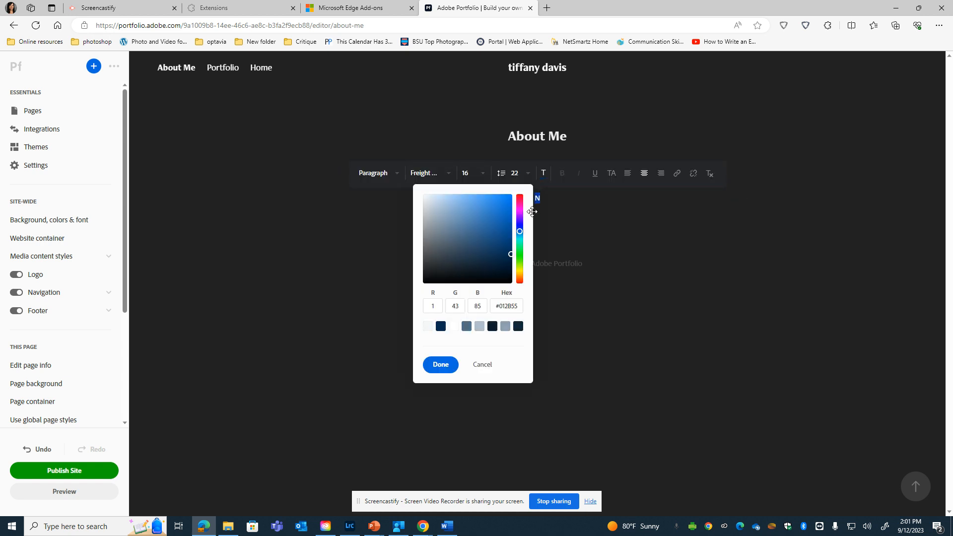
pyautogui.click(427, 198)
pyautogui.click(441, 365)
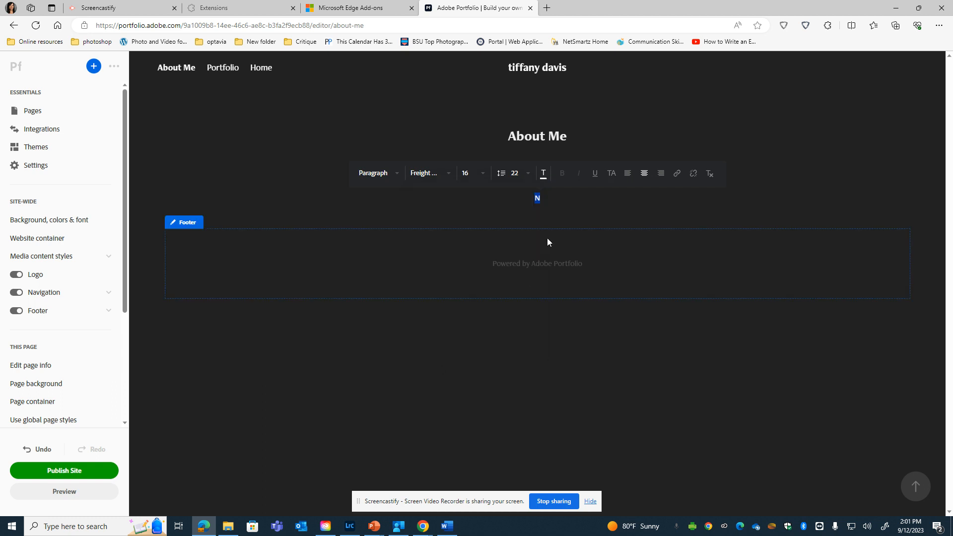
pyautogui.click(628, 172)
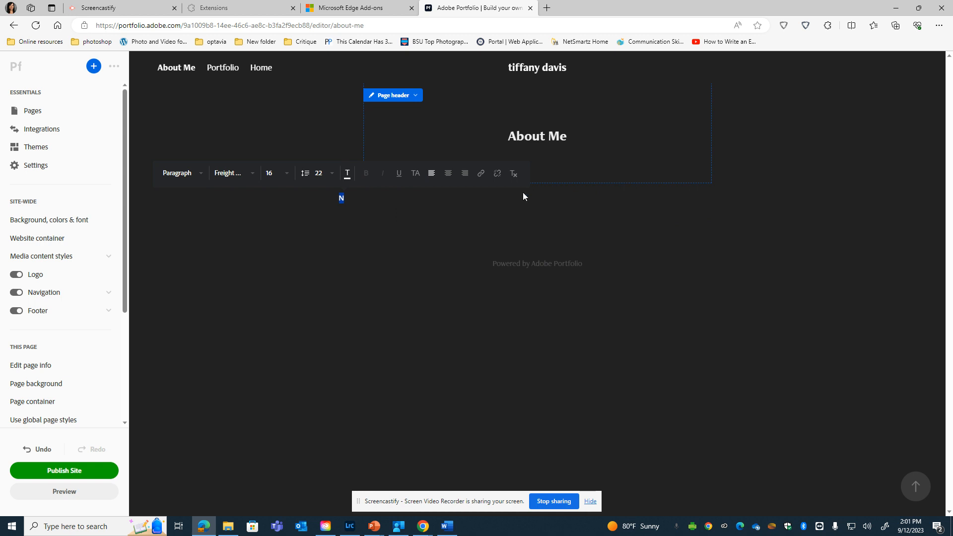
pyautogui.click(379, 203)
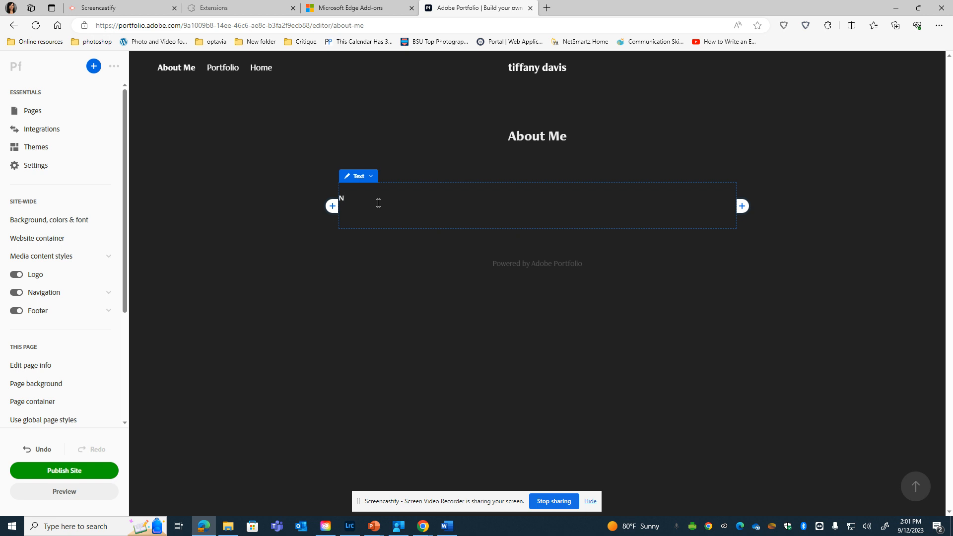
pyautogui.press('BackSpace')
# Type the prompts 'Name' and 'Where are you from? How long have you lived here?'
pyautogui.write('Name')
pyautogui.press('Return')
pyautogui.write('Where ar')
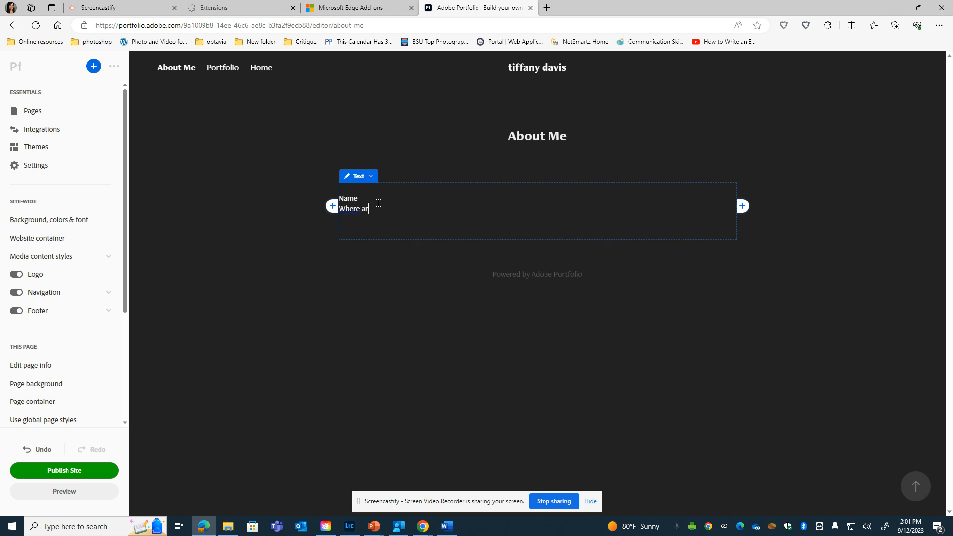
pyautogui.write('e you from? HOw')
pyautogui.press('BackSpace')
pyautogui.press('BackSpace')
pyautogui.write('own')
pyautogui.press('BackSpace')
pyautogui.press('BackSpace')
pyautogui.press('BackSpace')
pyautogui.write('wo')
pyautogui.press('BackSpace')
pyautogui.write('w long have ')
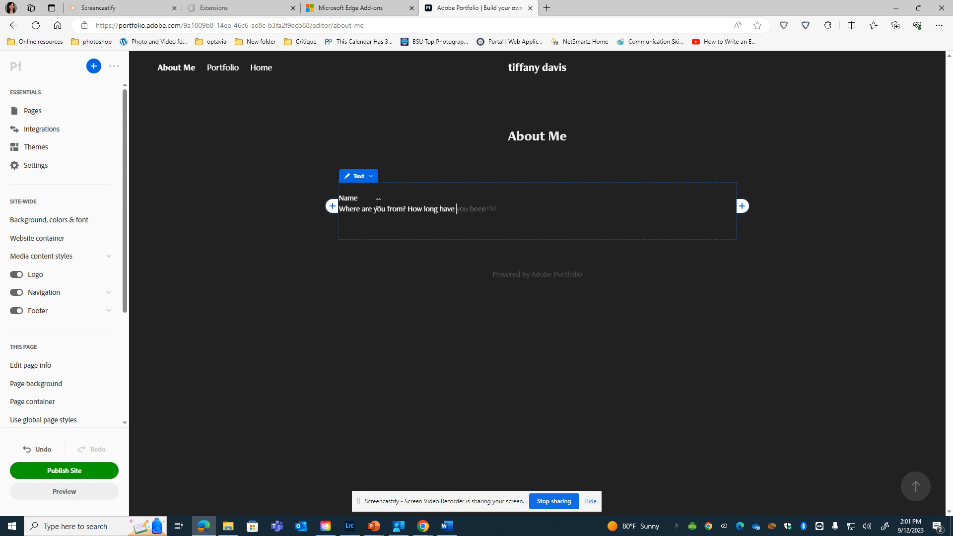
pyautogui.write('you lived here?')
# Add prompts 'Experience with photography/art?', 'Hobbies' and 'Things you enjoy taking pictures of?'
pyautogui.press('Return')
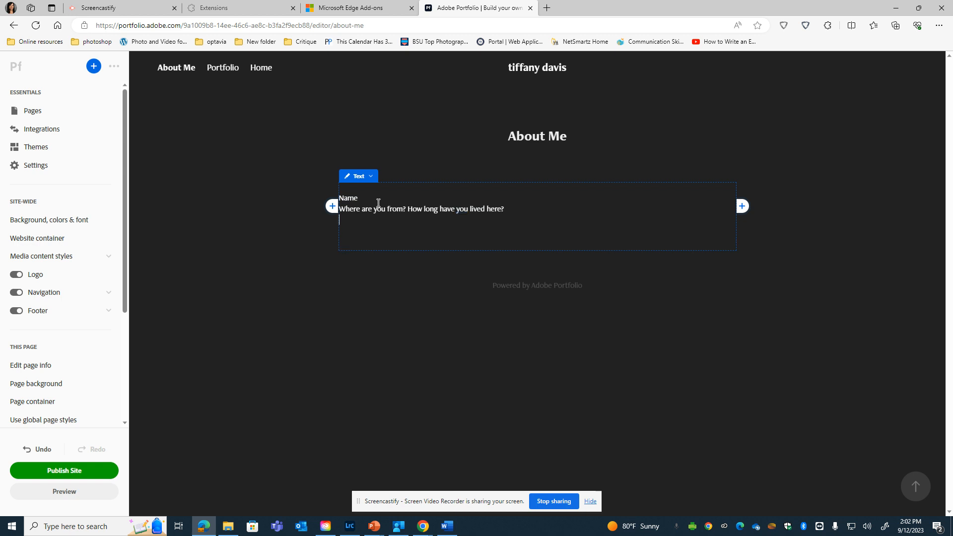
pyautogui.write('Experience with photography/art?')
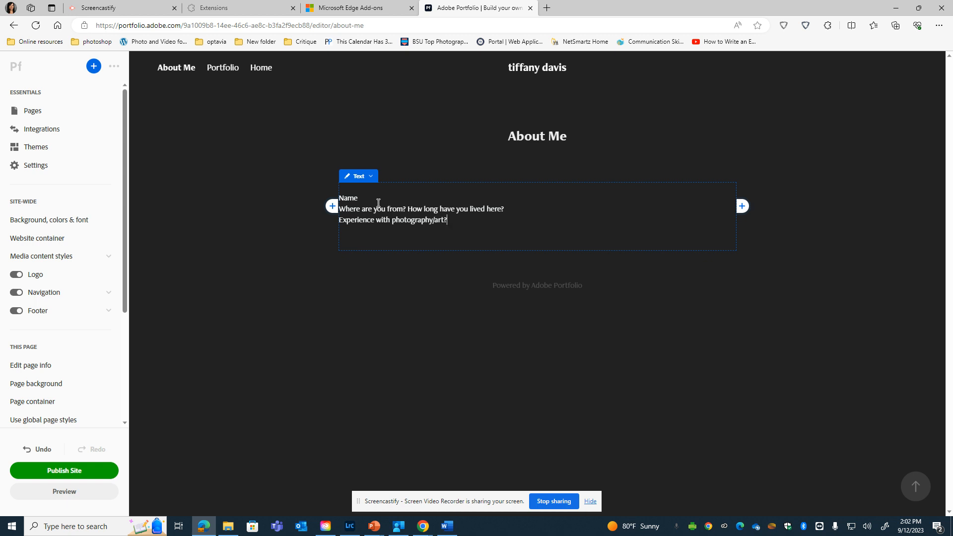
pyautogui.press('Return')
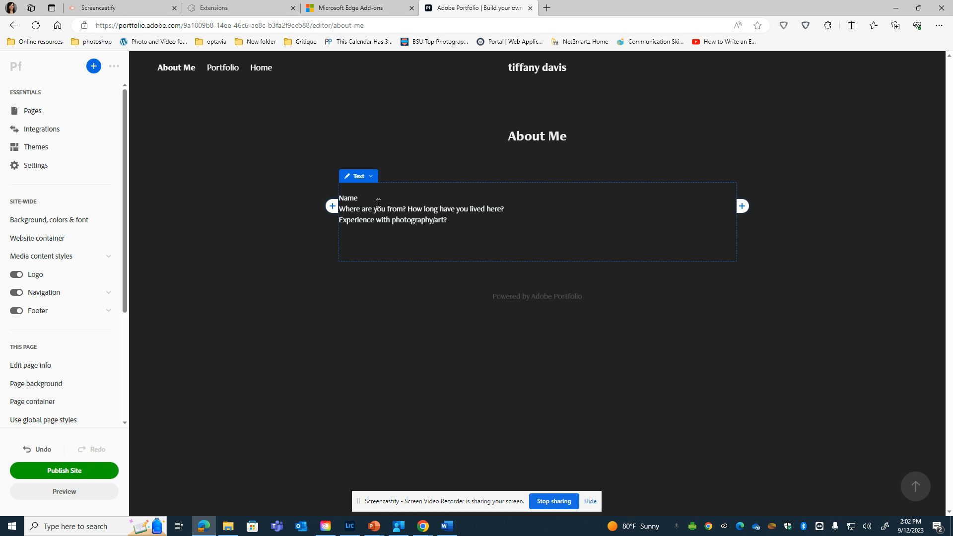
pyautogui.write('Hobbies')
pyautogui.press('Return')
pyautogui.write('Thing')
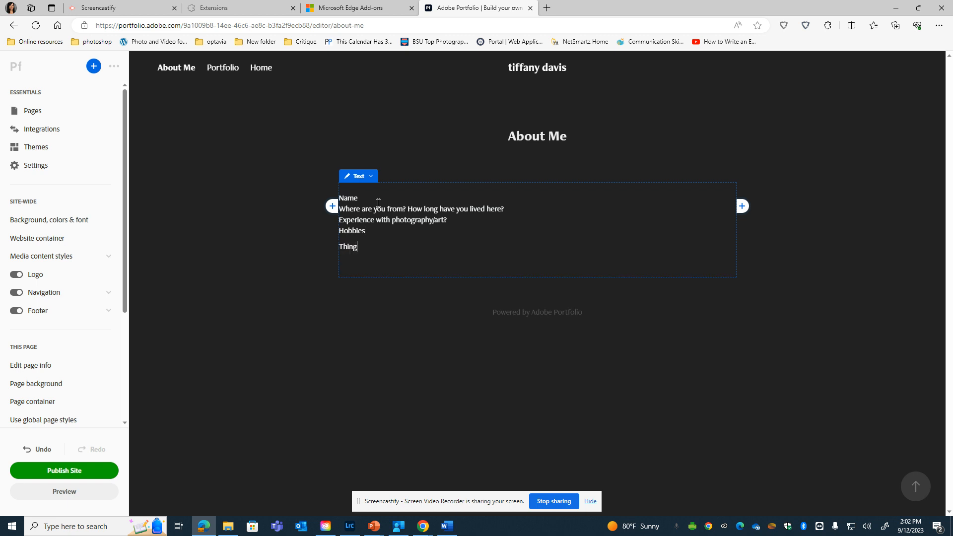
pyautogui.write('s you enjoy taking pictu')
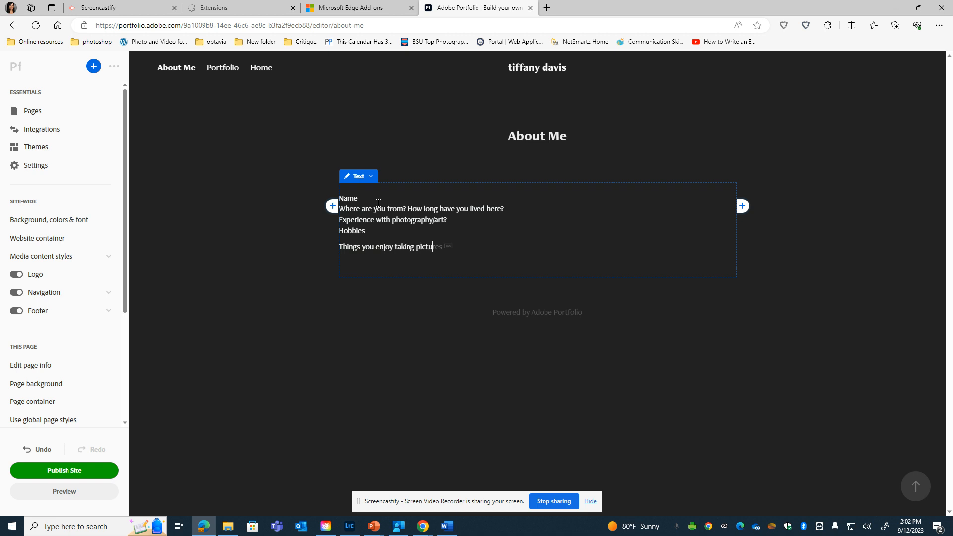
pyautogui.write('res of?')
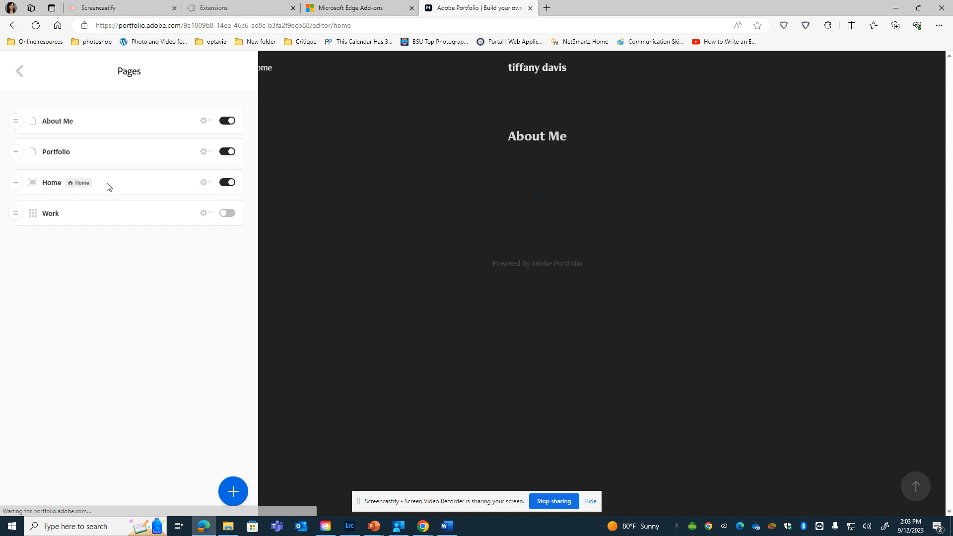
# On the Home page, change the button's label to 'Portfolio'
pyautogui.click(121, 186)
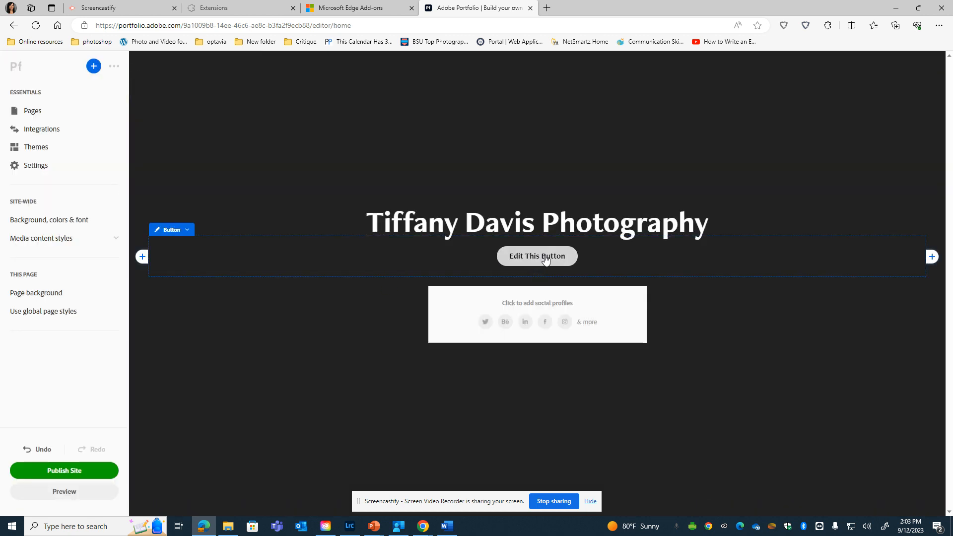
pyautogui.click(187, 230)
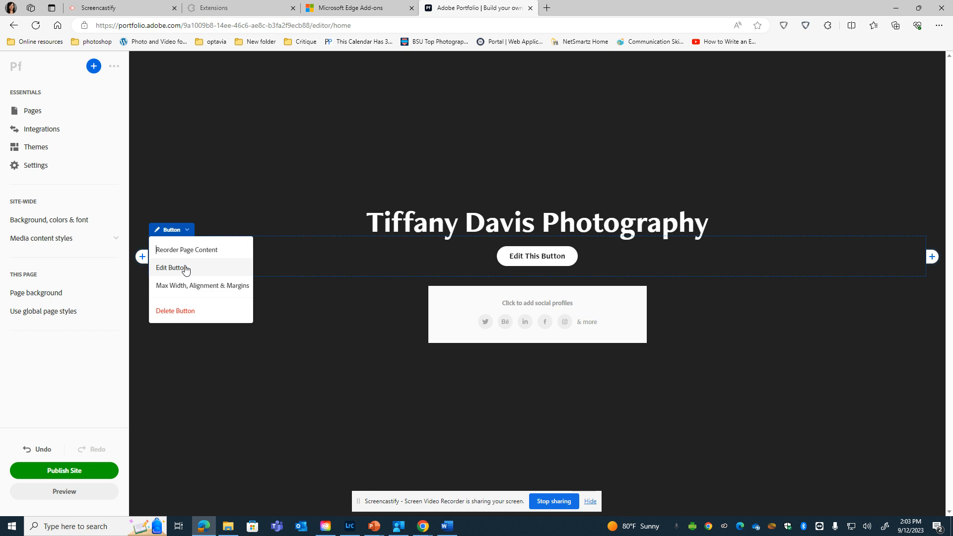
pyautogui.click(186, 269)
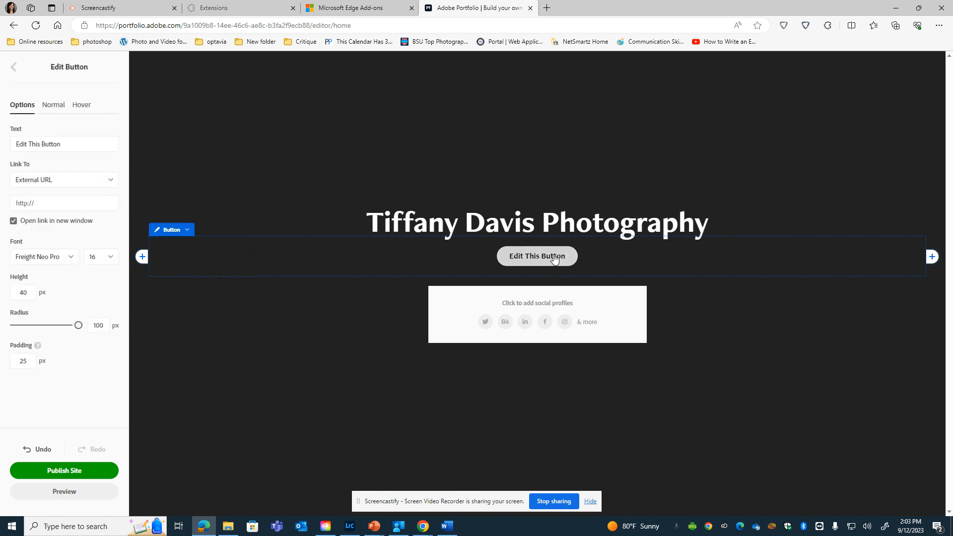
pyautogui.moveTo(62, 144); pyautogui.dragTo(2, 155)
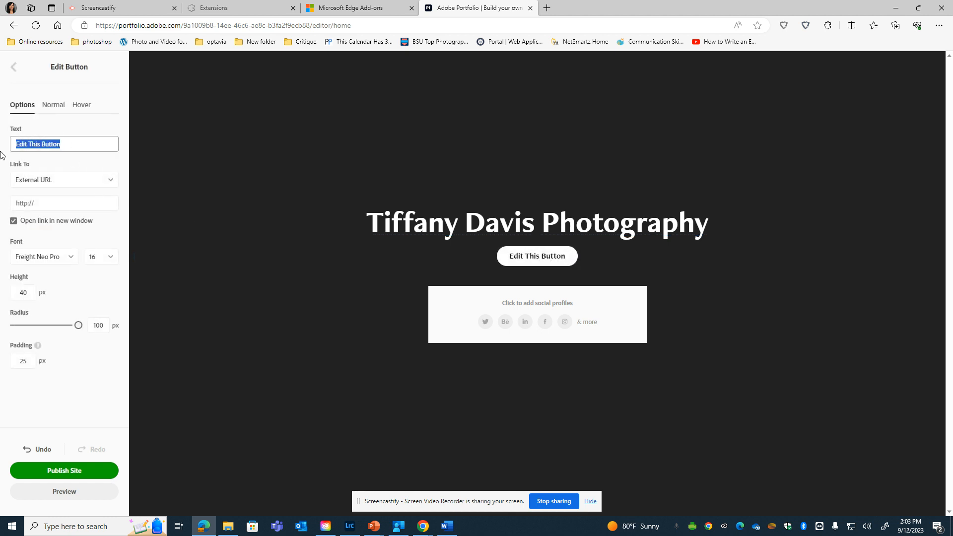
pyautogui.write('Portf')
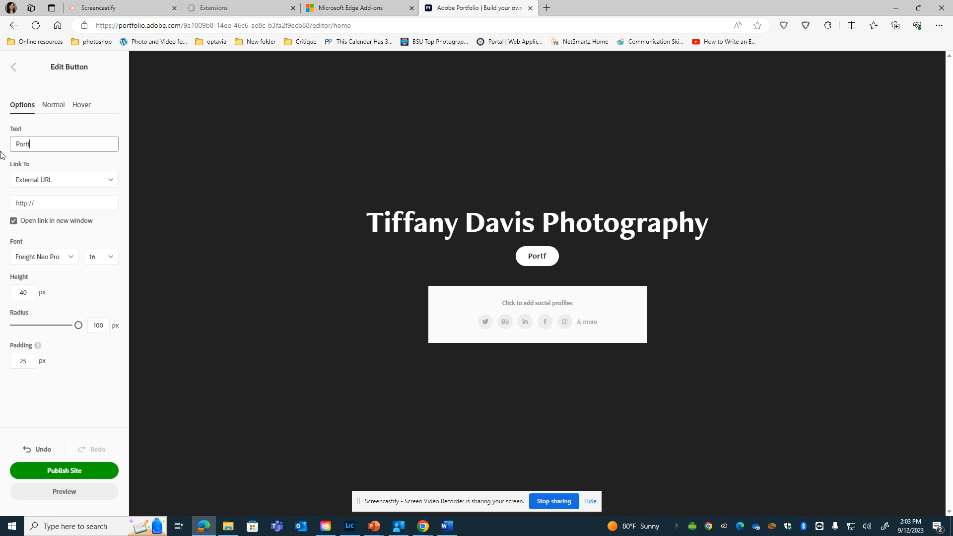
pyautogui.write('ol')
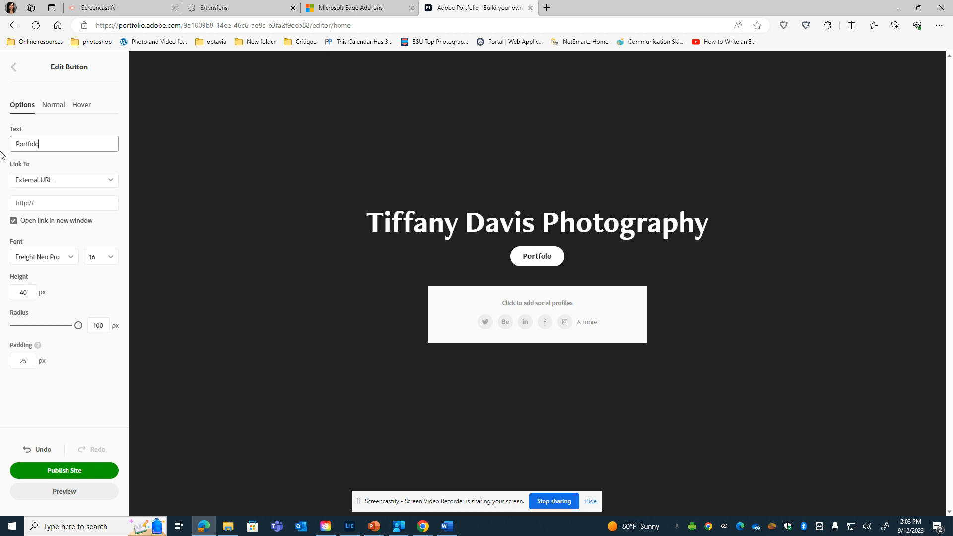
pyautogui.write('io')
# Lower the button's normal-state opacity to 97%
pyautogui.click(54, 106)
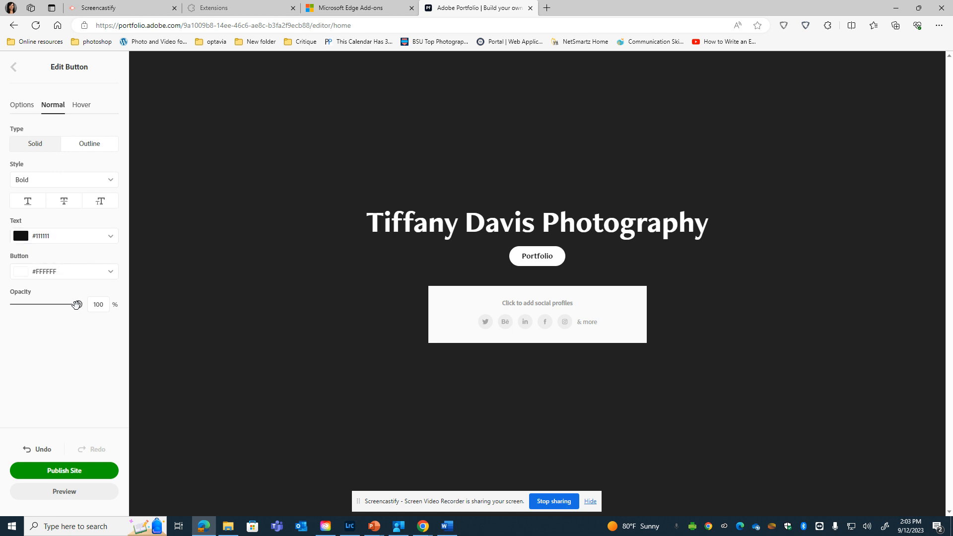
pyautogui.moveTo(77, 304)
pyautogui.mouseDown()
pyautogui.moveTo(58, 305)
pyautogui.moveTo(76, 305)
pyautogui.mouseUp()
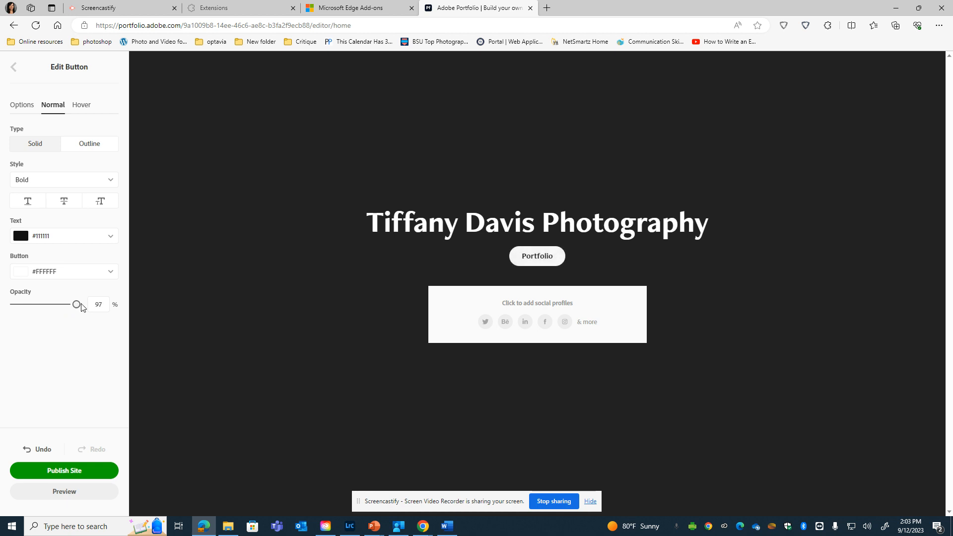
pyautogui.click(78, 104)
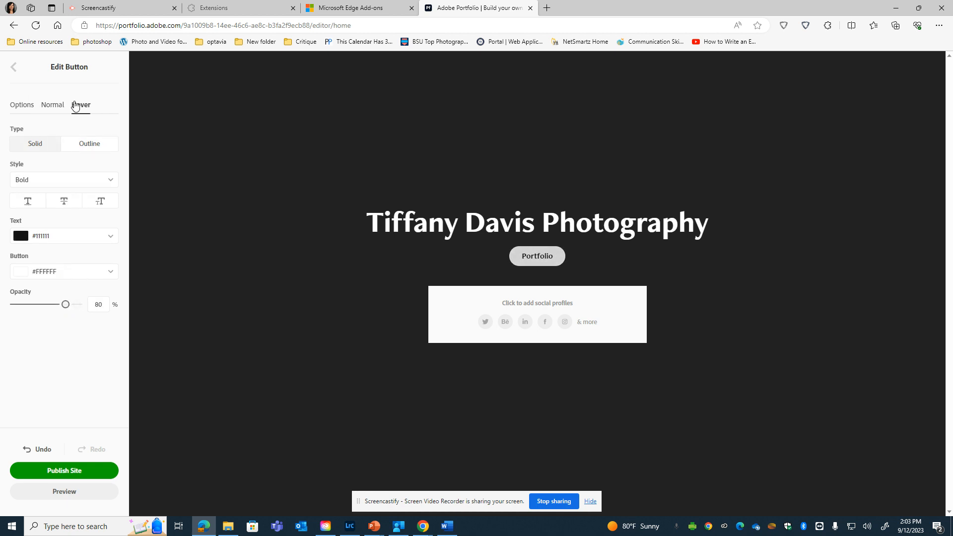
pyautogui.click(23, 106)
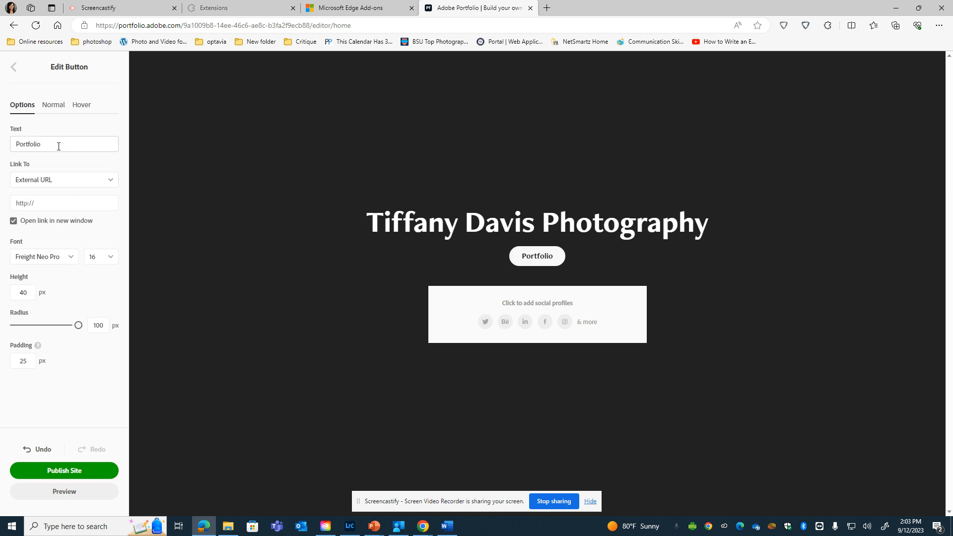
pyautogui.click(73, 185)
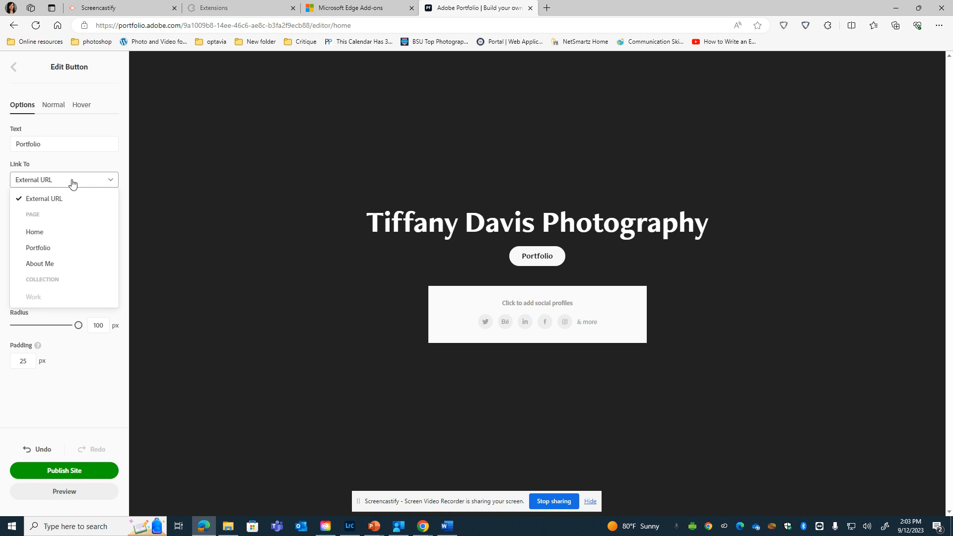
# Link the button to the Portfolio page and publish the site
pyautogui.click(52, 251)
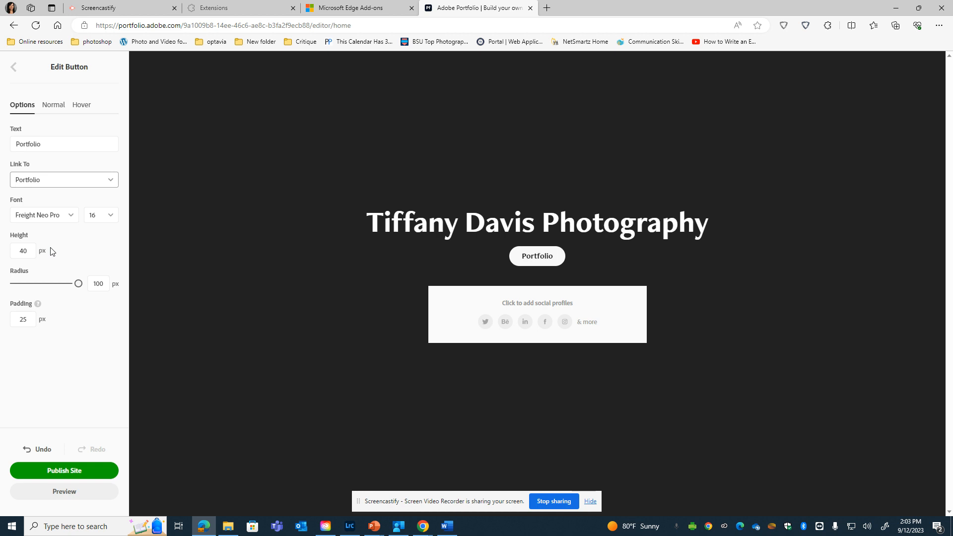
pyautogui.click(71, 469)
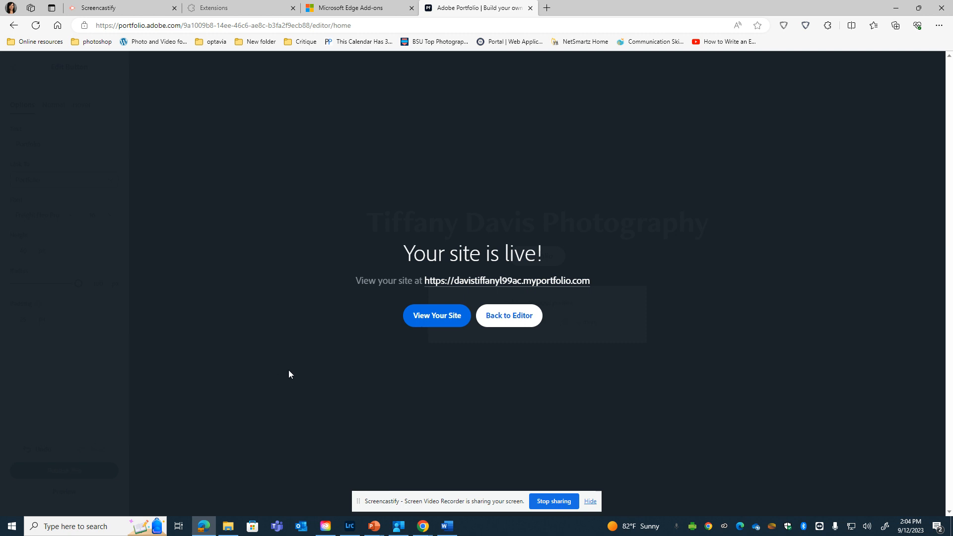
# View the live site and test its Portfolio, About Me and Home pages
pyautogui.click(444, 318)
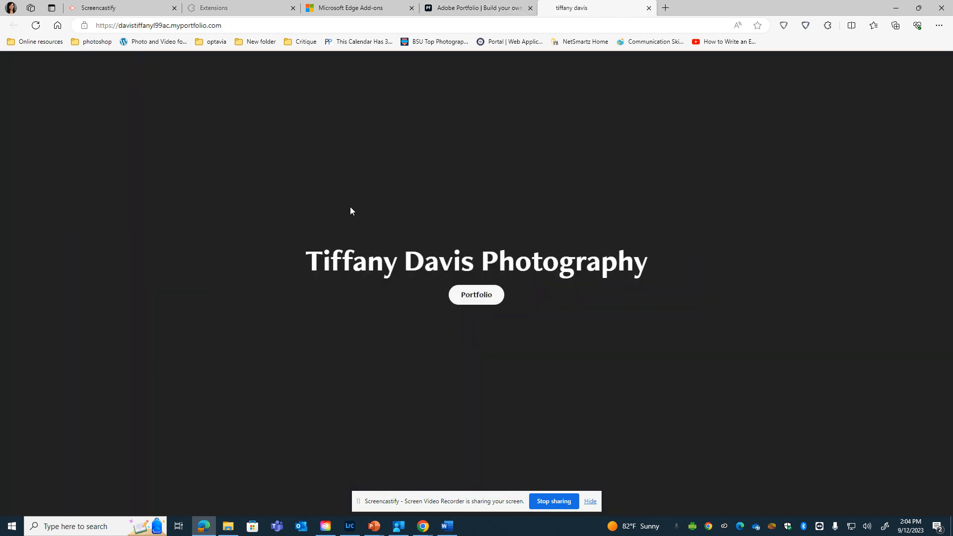
pyautogui.click(478, 297)
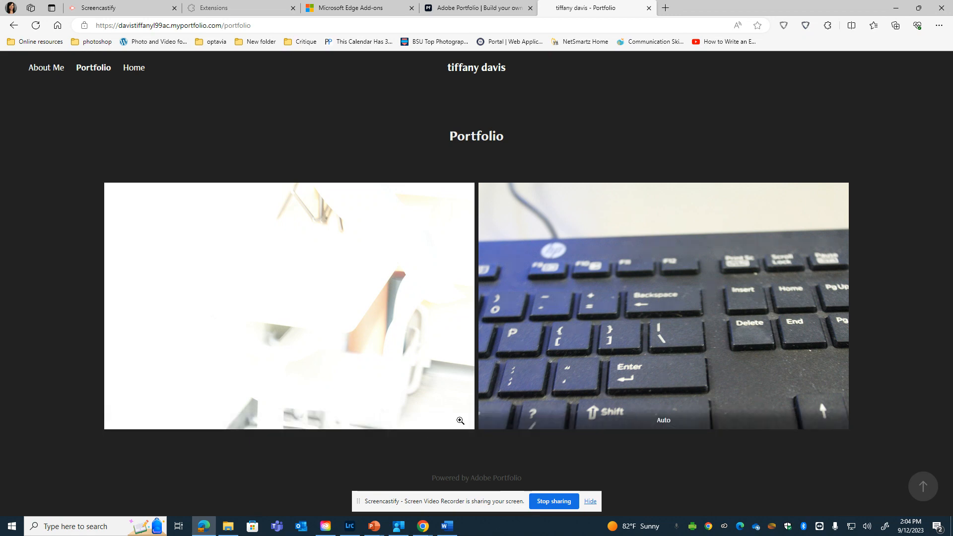
pyautogui.click(45, 73)
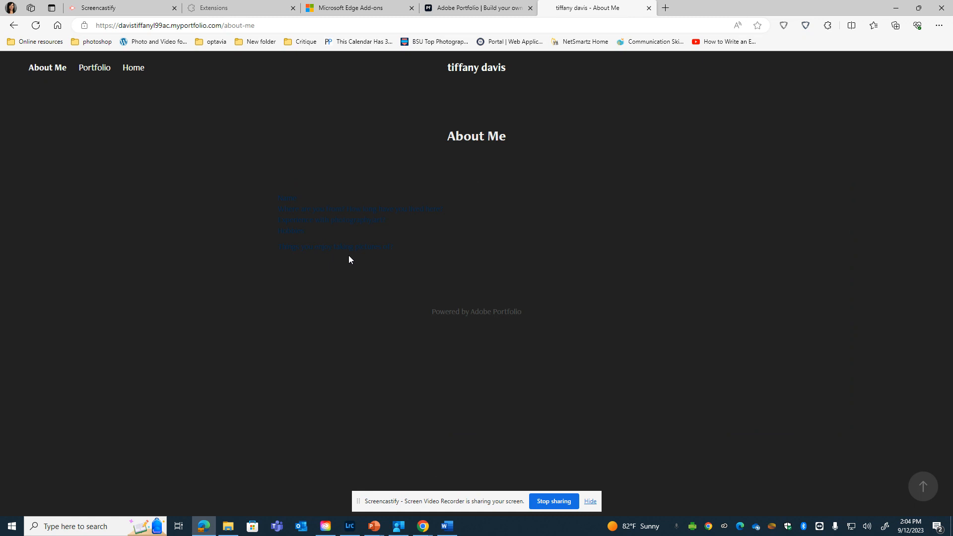
pyautogui.click(130, 68)
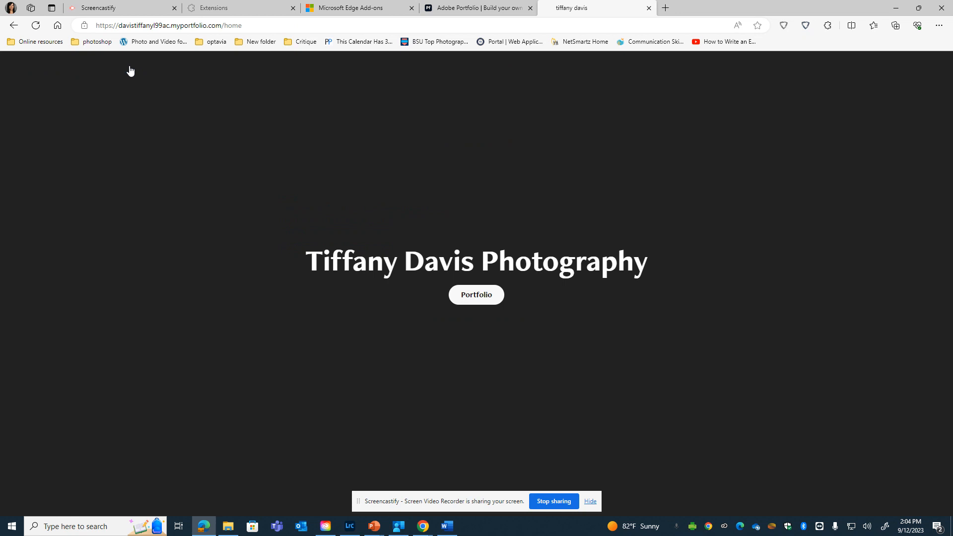
pyautogui.click(262, 26)
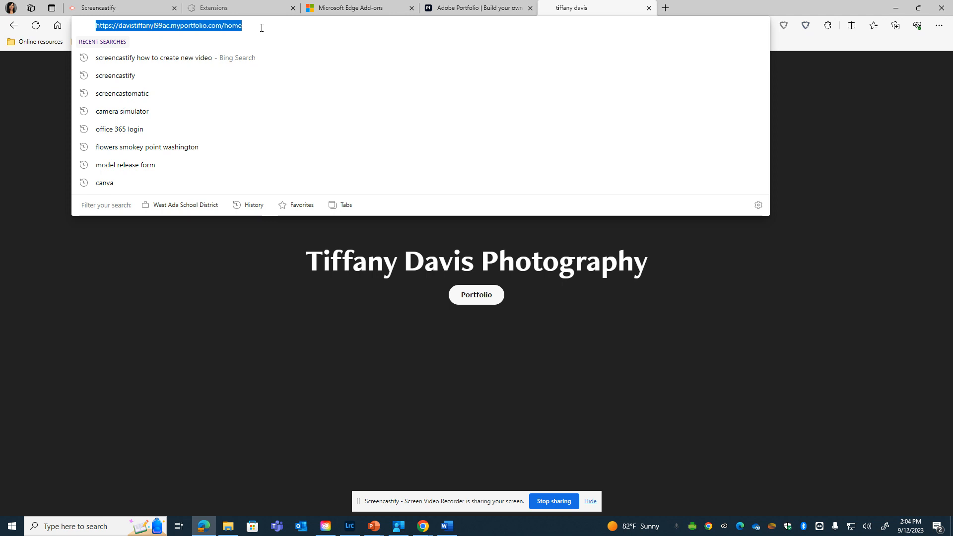
# Switch between the editor and live-site tabs, then launch Microsoft Teams
pyautogui.click(474, 8)
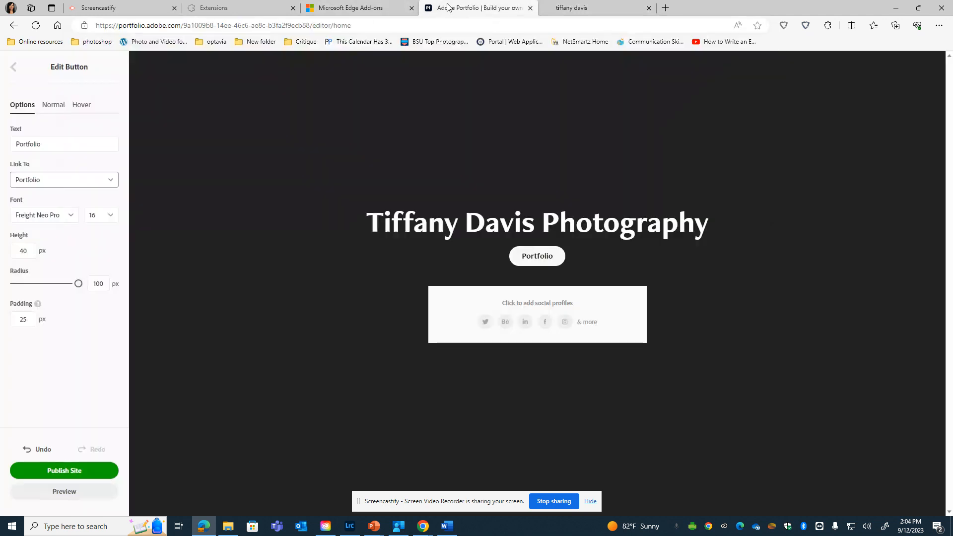
pyautogui.moveTo(313, 26); pyautogui.dragTo(328, 29)
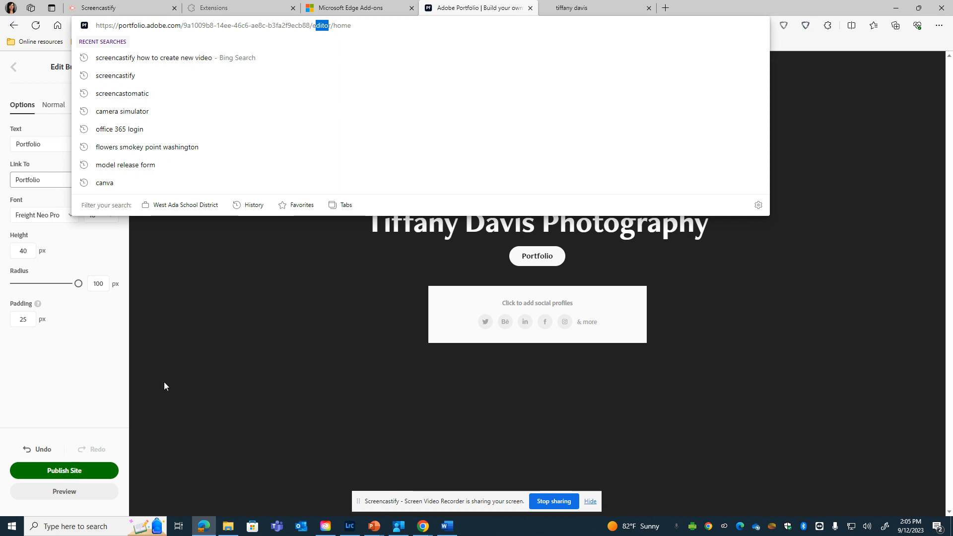
pyautogui.click(595, 7)
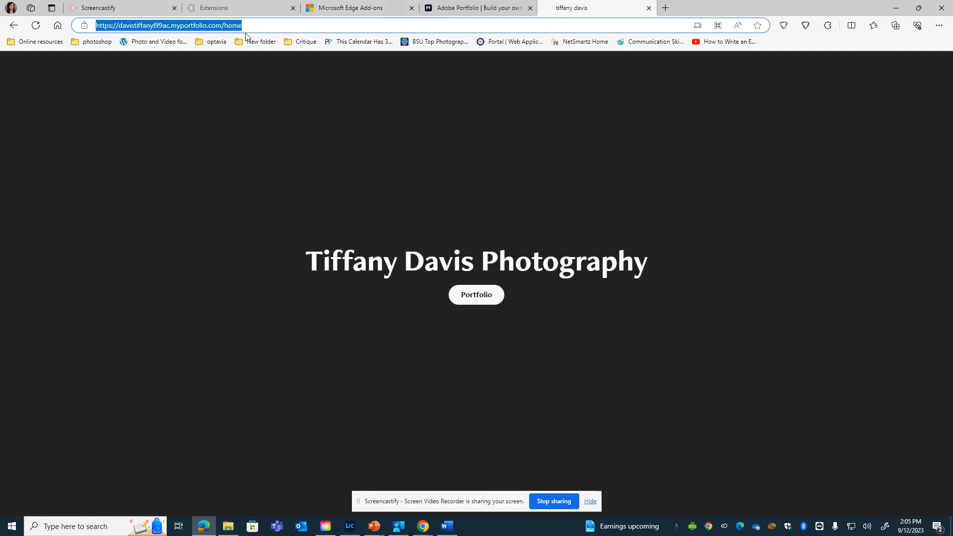
pyautogui.click(284, 531)
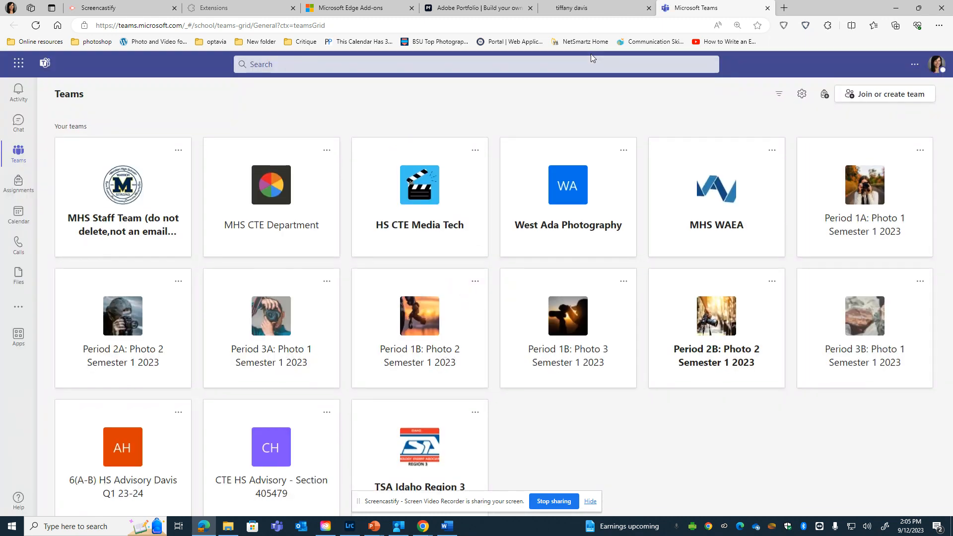
# Open the Period 3A Back to School photo project assignment in Student view
pyautogui.click(267, 330)
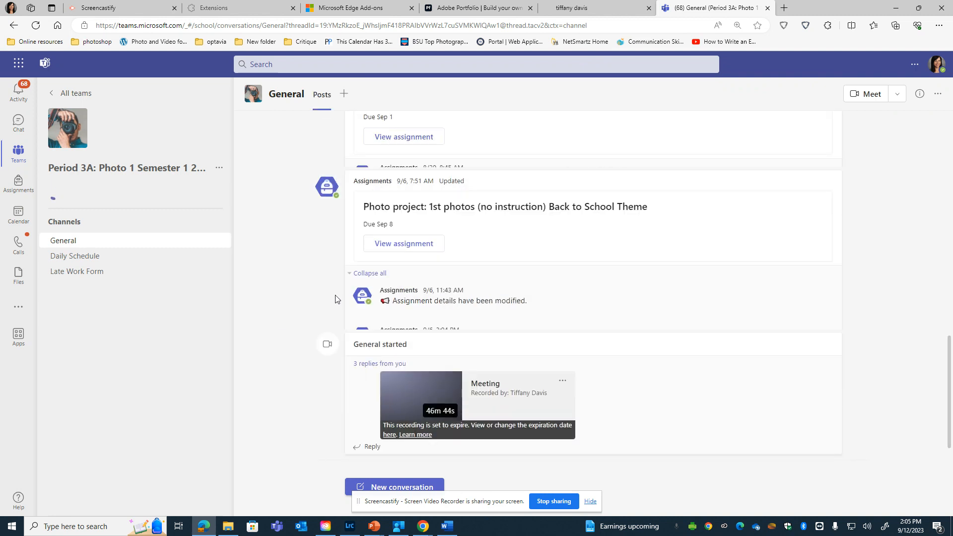
pyautogui.click(404, 182)
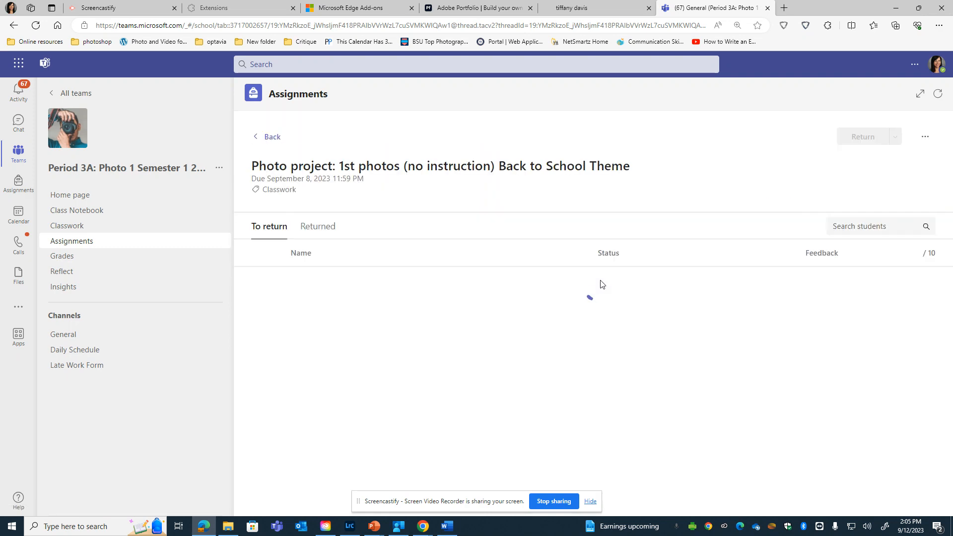
pyautogui.click(925, 137)
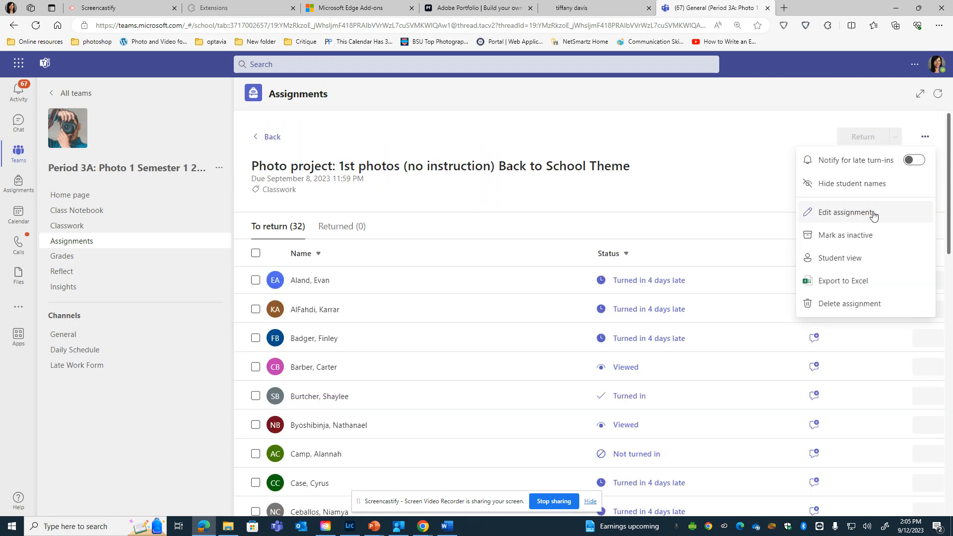
pyautogui.click(859, 267)
pyautogui.scroll(-1, 285, 454)
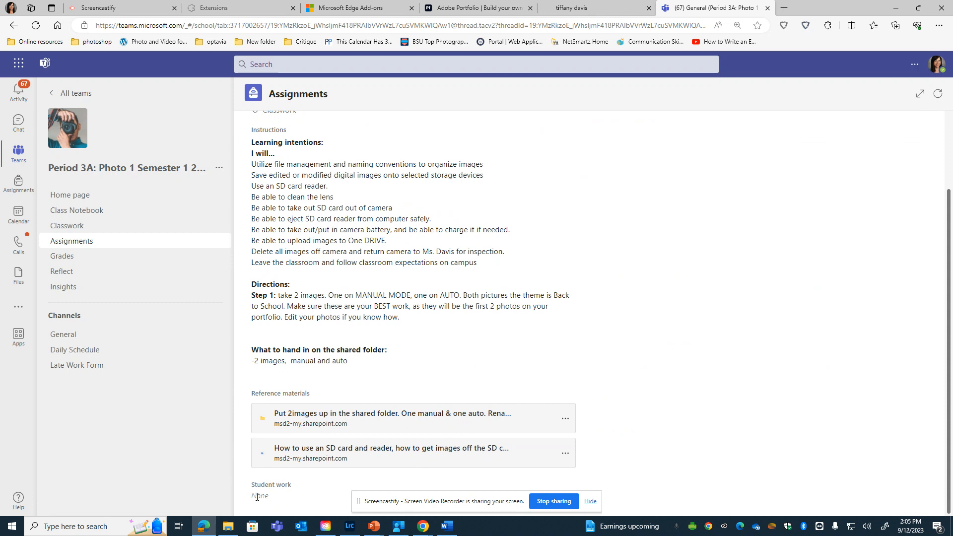